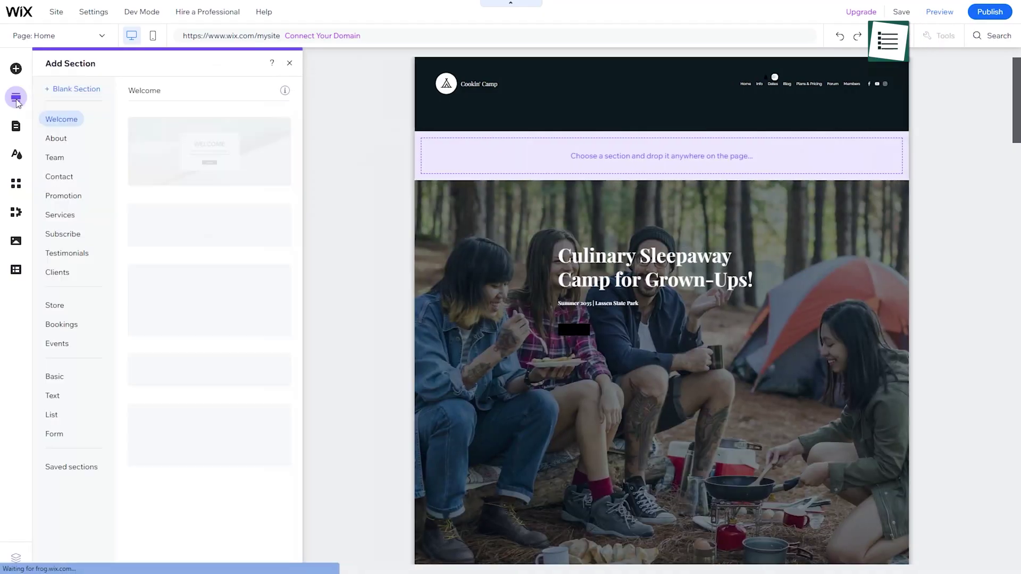
- Add a Welcome section to the top of the Wix page
click(187, 330)
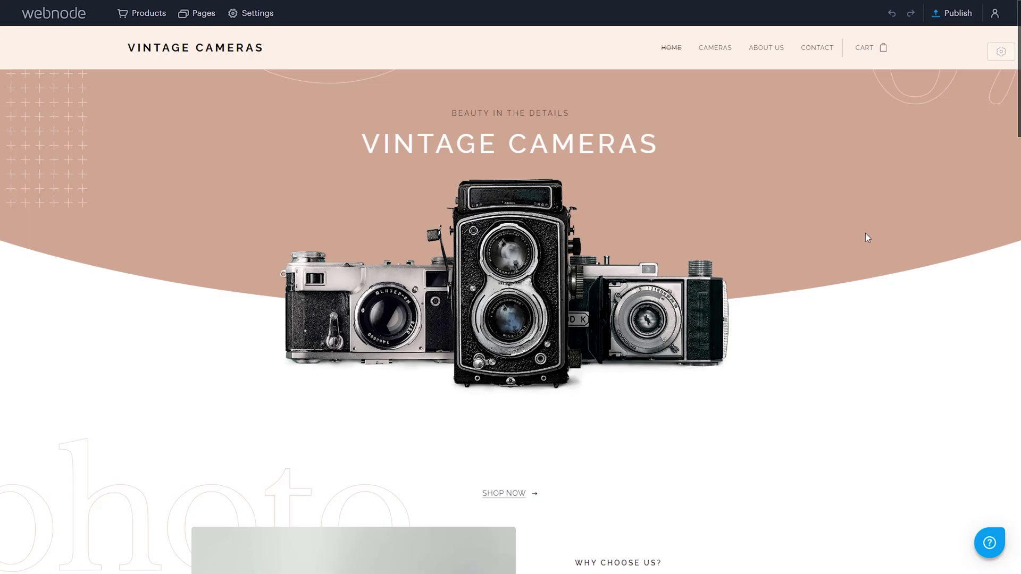
scroll(873, 216, down, 5)
scroll(879, 227, down, 5)
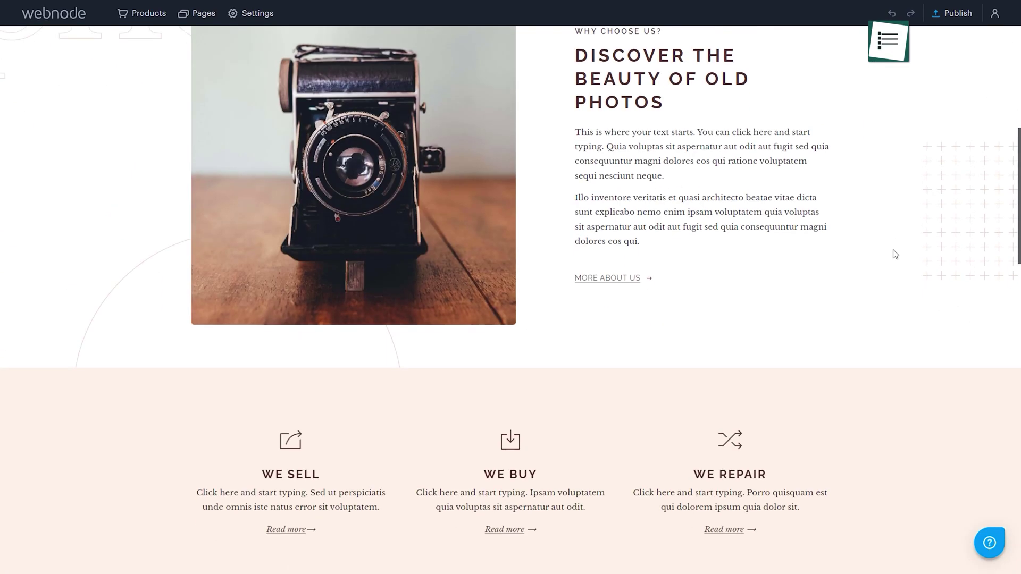
scroll(882, 259, down, 5)
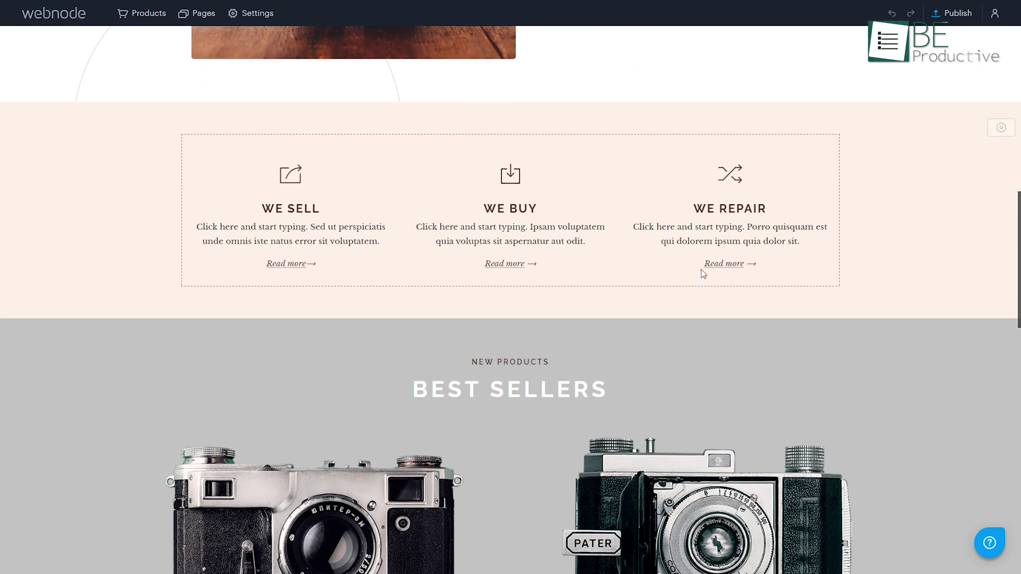
scroll(701, 269, down, 5)
- Restyle the second PRODUCT DETAIL link in Webnode as a Style 1 button
click(700, 494)
click(712, 458)
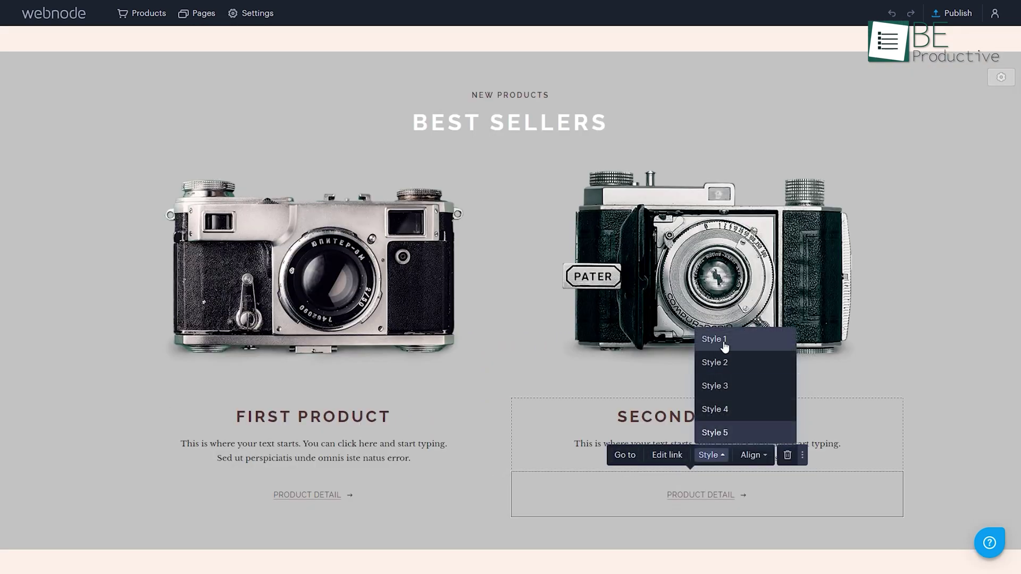
click(724, 340)
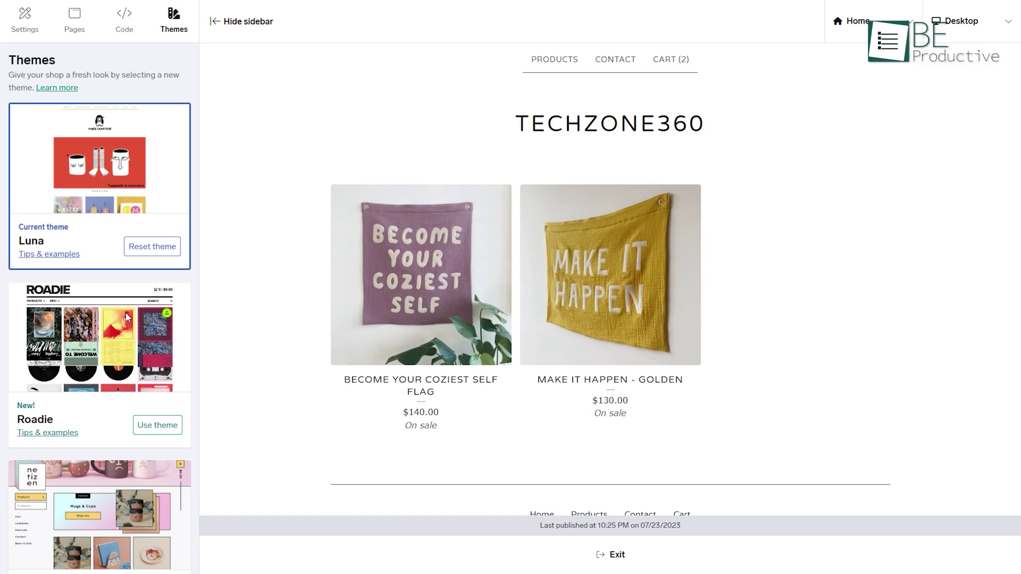
- Switch the Big Cartel store to the Netizen theme and publish it
scroll(127, 319, down, 5)
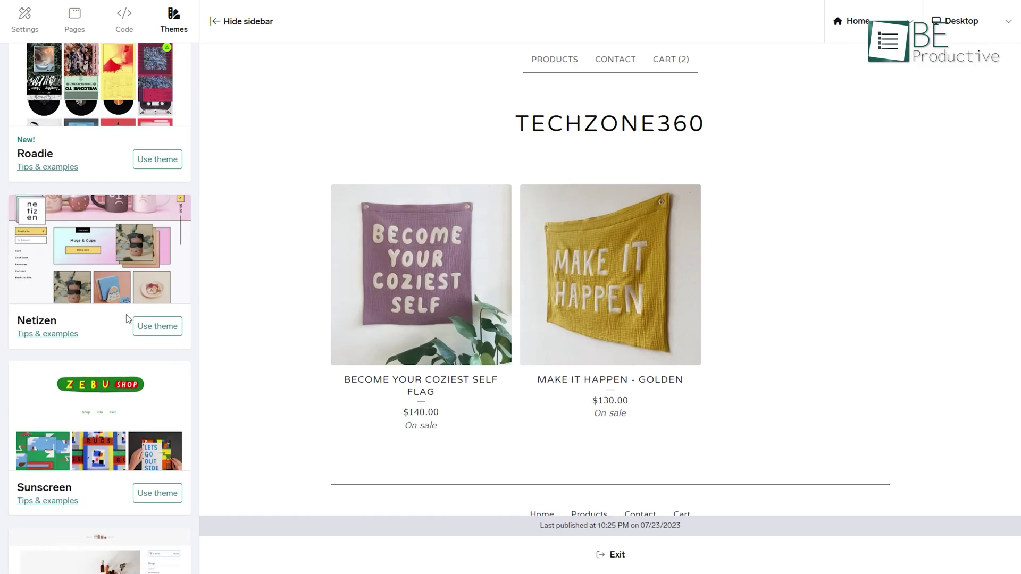
click(159, 327)
click(557, 84)
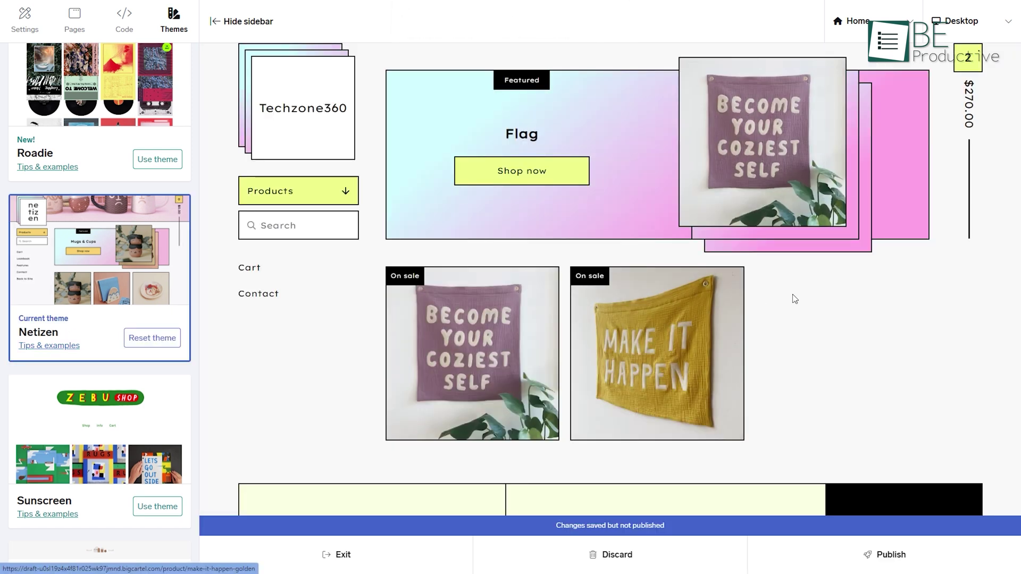
click(816, 551)
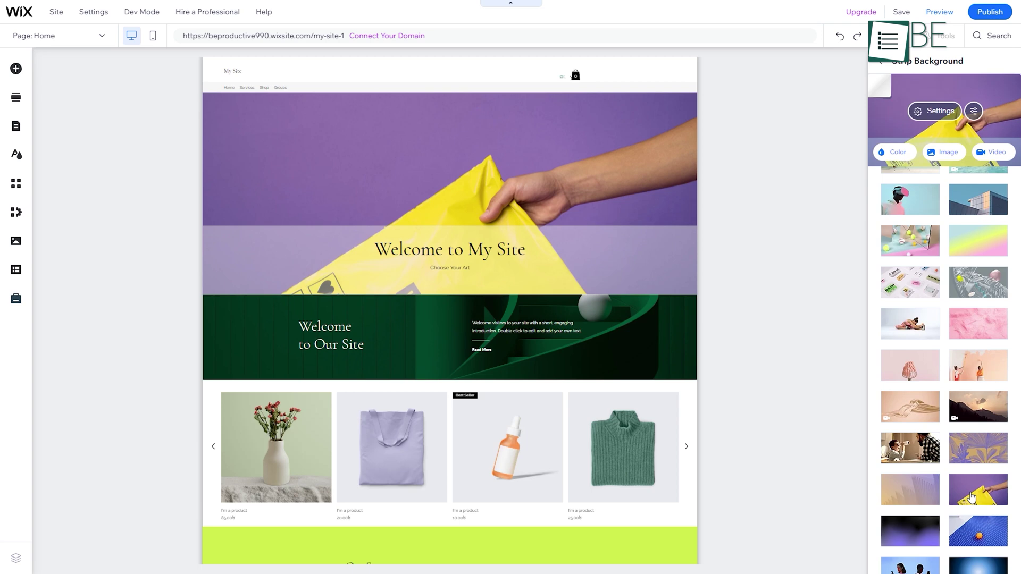
- Use the sale-products image as the hero background, and rewrite the welcome paragraph as a sales pitch with AI
click(907, 293)
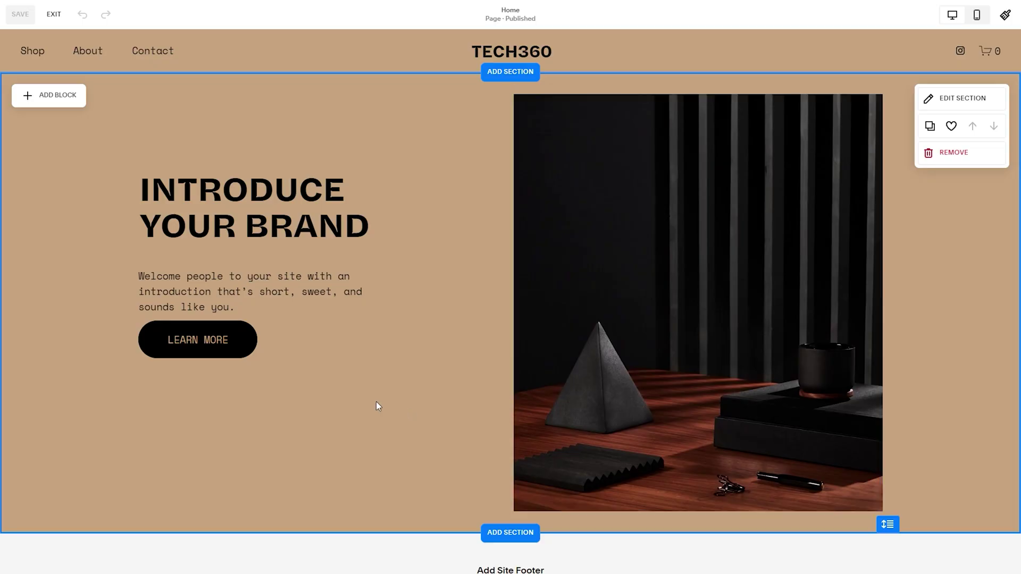
click(236, 285)
click(149, 242)
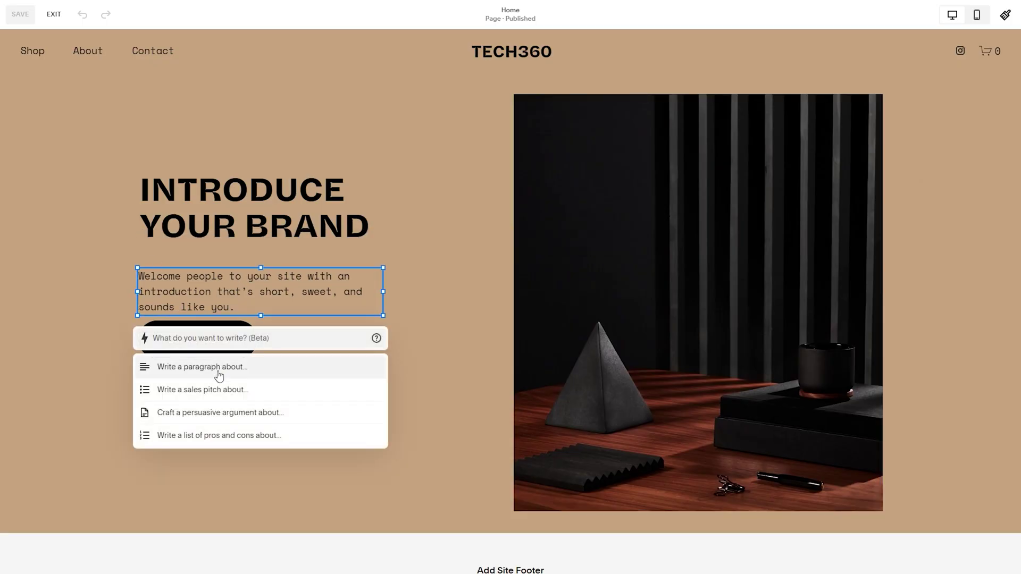
click(274, 391)
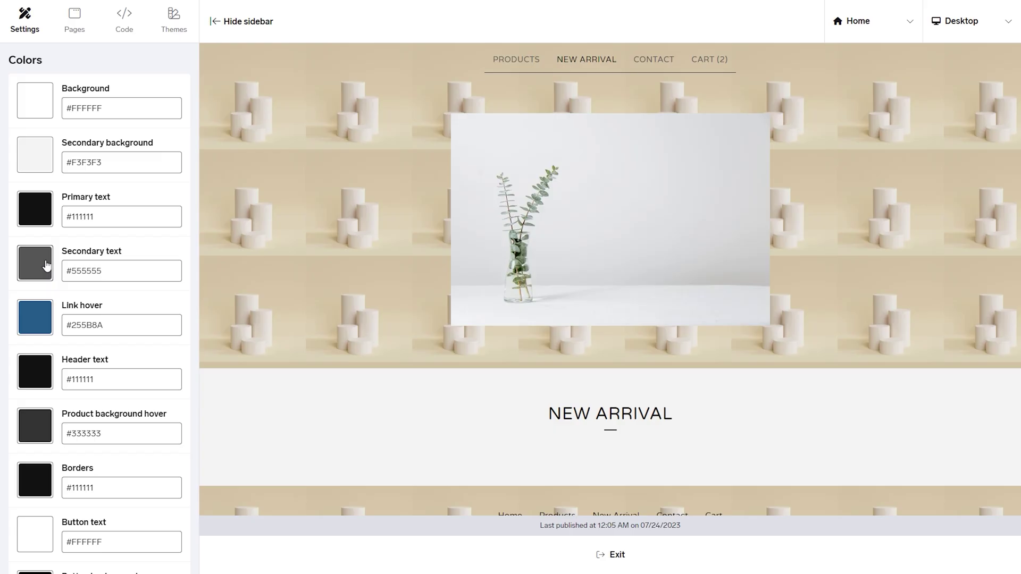
- Pick a new primary text colour in Big Cartel's Colors settings
click(46, 213)
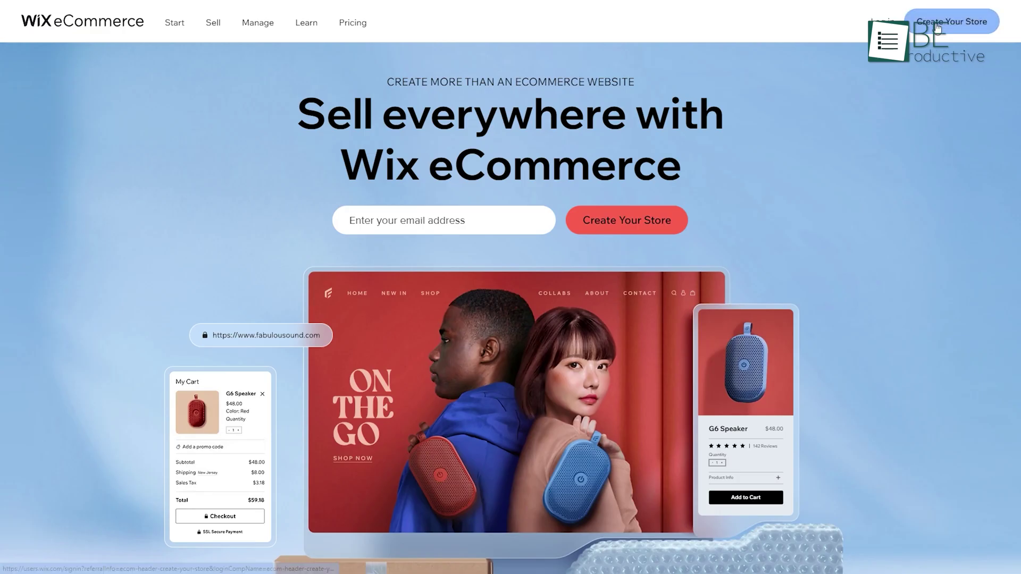
- Start creating a new Wix store and browse the templates
click(937, 27)
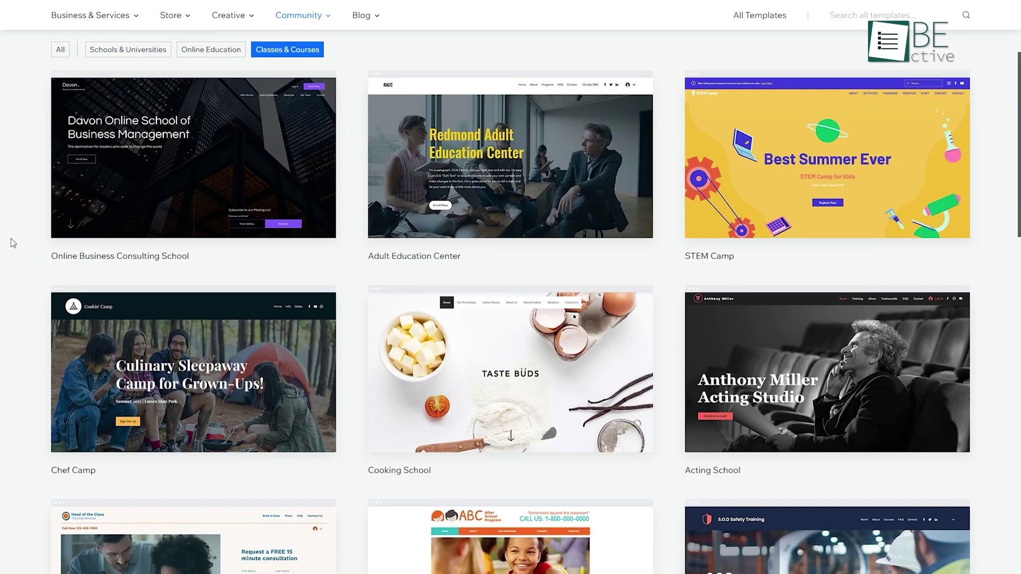
scroll(13, 243, down, 2)
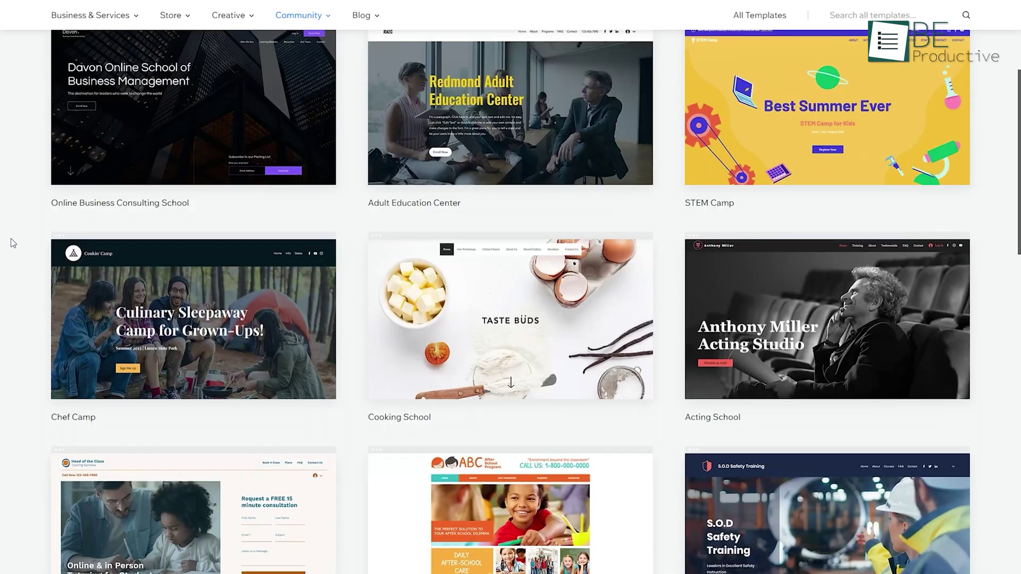
- Open the Chef Camp template for editing and pick the black 'Welcome to Our Site' section
click(196, 301)
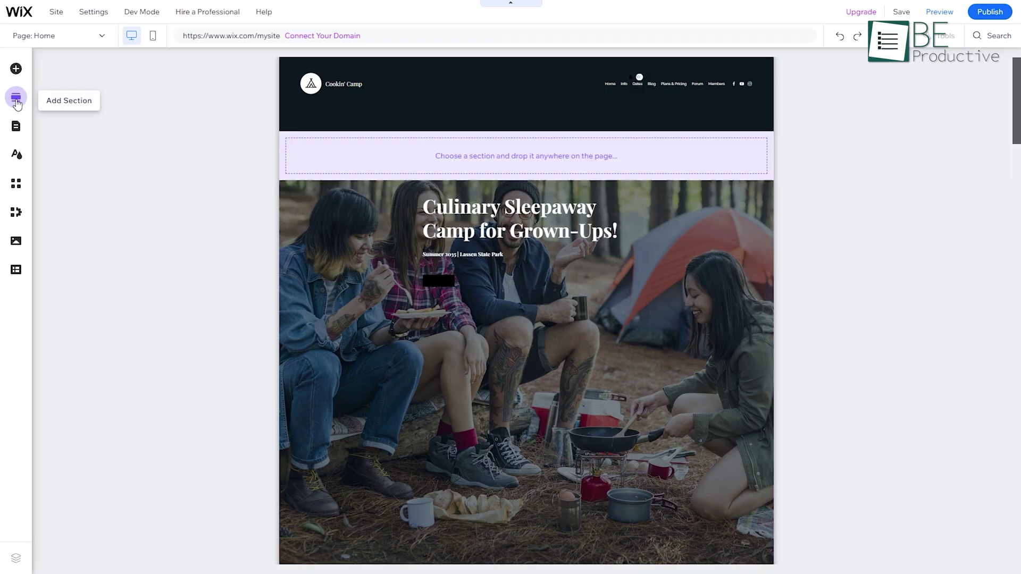
click(16, 98)
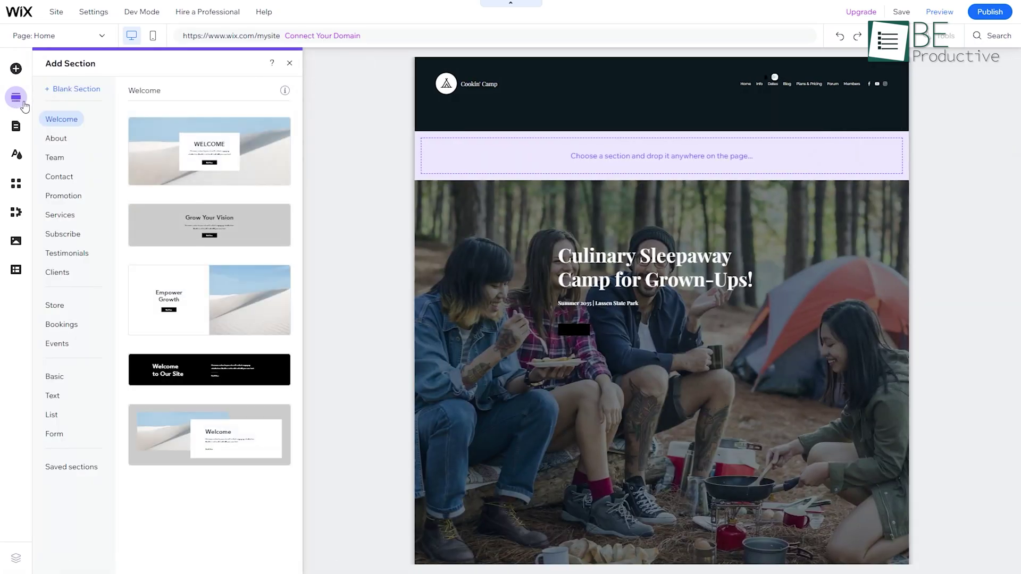
click(196, 374)
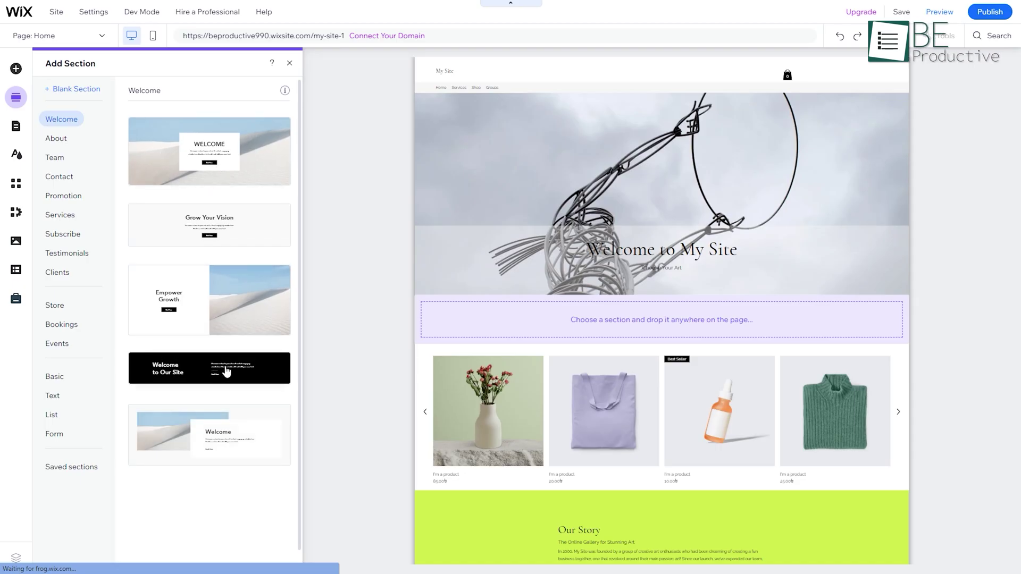
- Place the black Welcome section under the hero with a dark green background, and use the sale-items hero image
drag(226, 372, 634, 320)
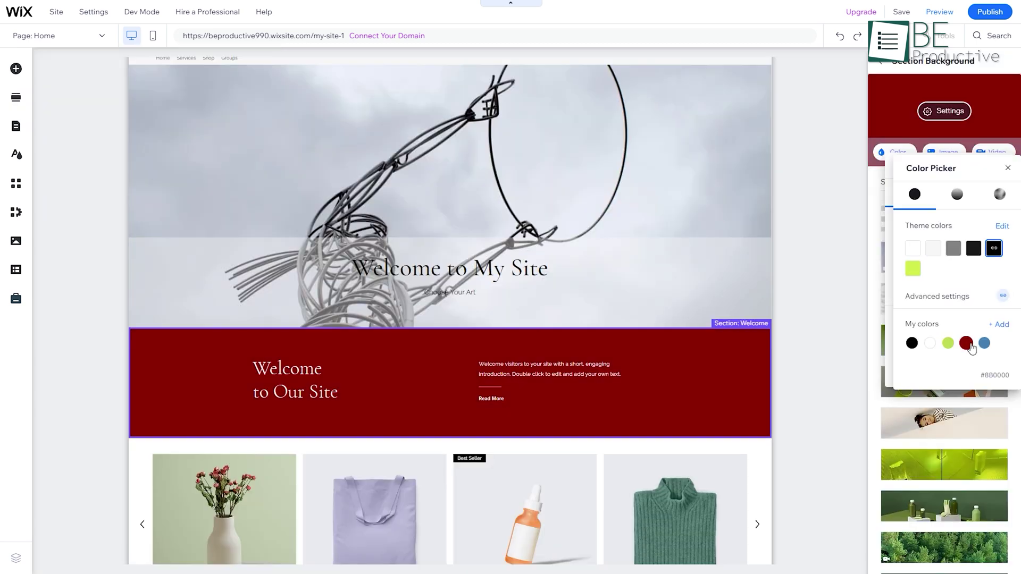
click(944, 376)
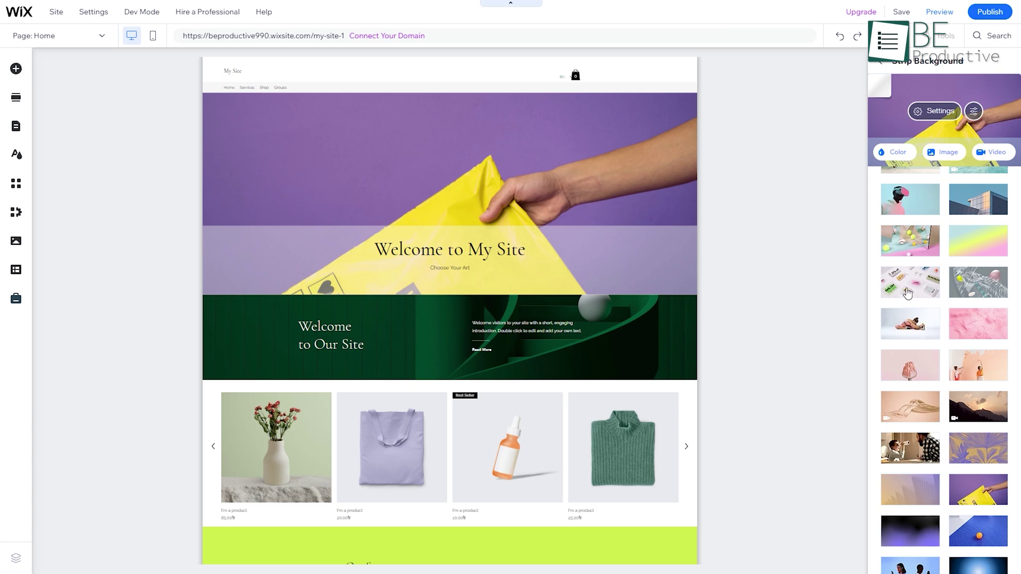
click(906, 293)
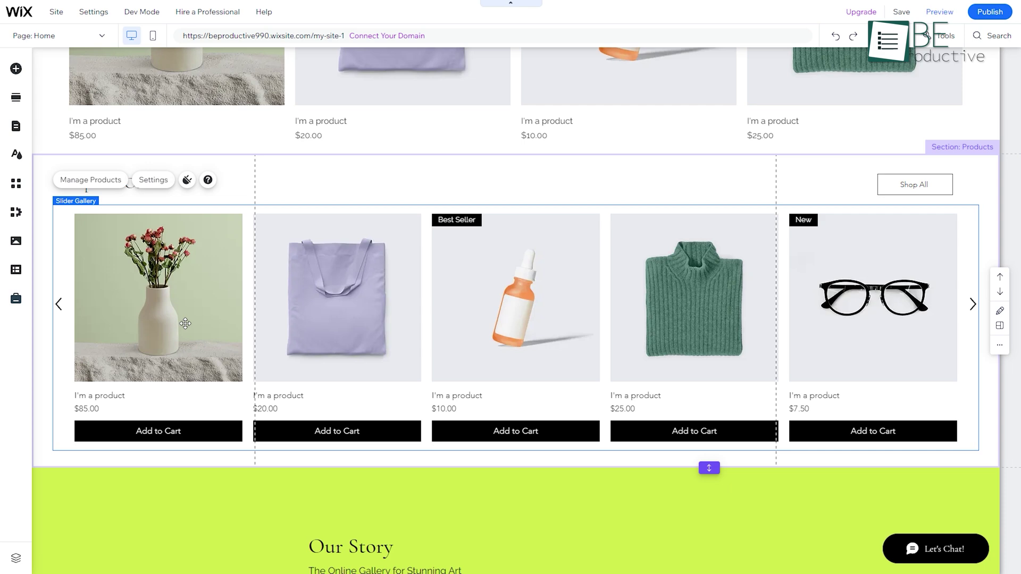
key(ctrl+minus)
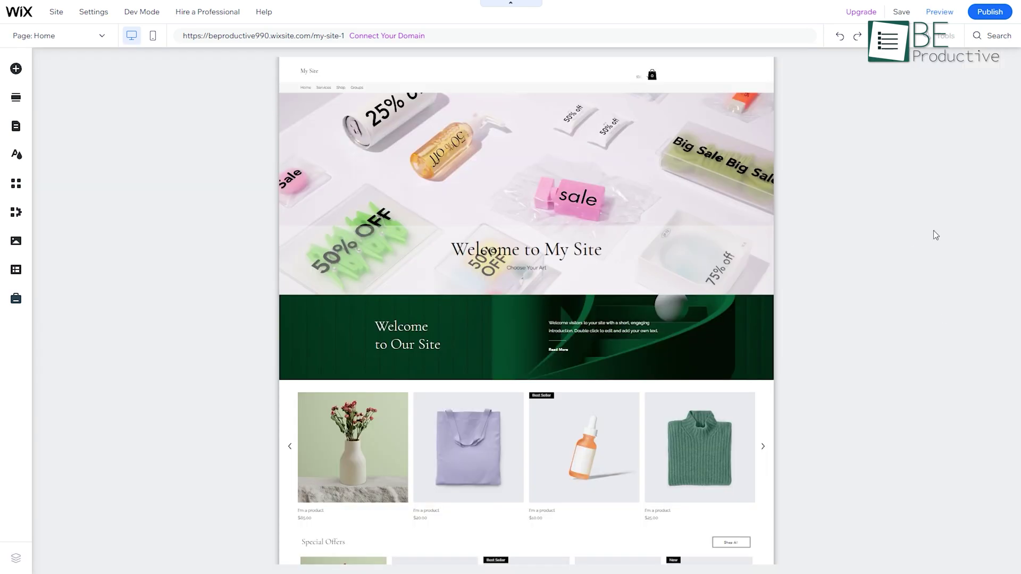
- Publish the redesigned Wix store site
click(1002, 16)
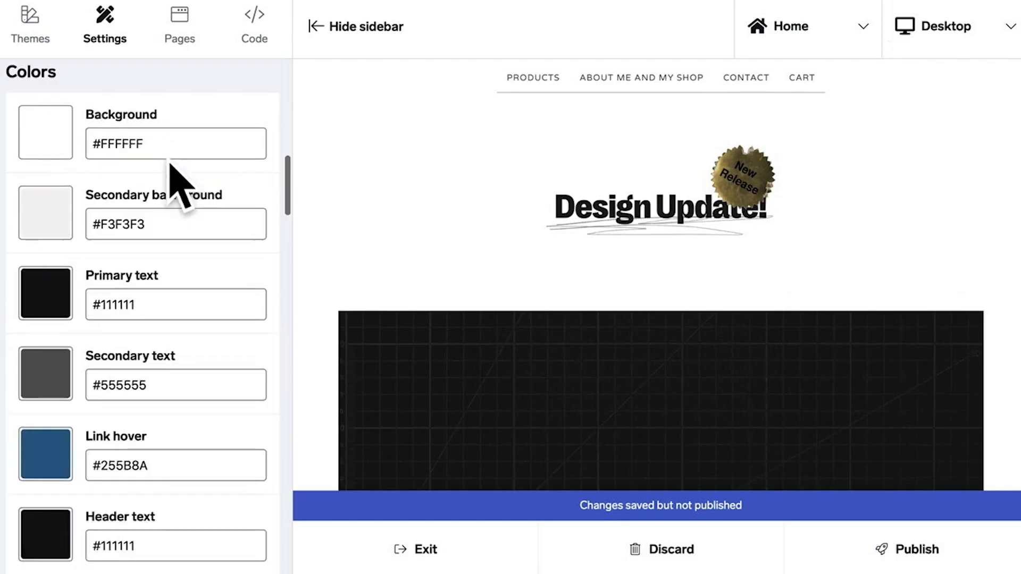
- Check the store pages list, then sign up for a free Big Cartel store
click(180, 27)
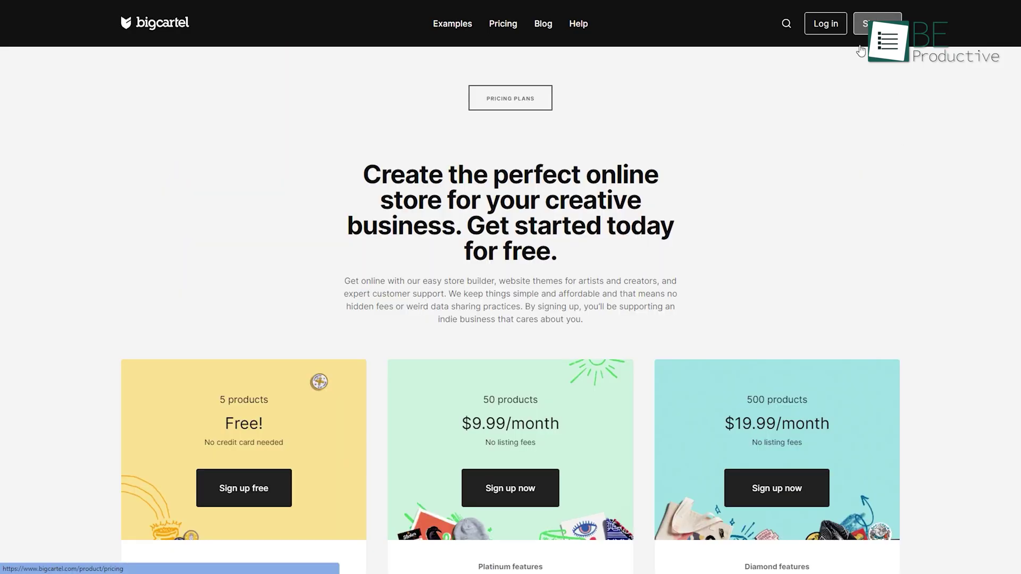
click(860, 47)
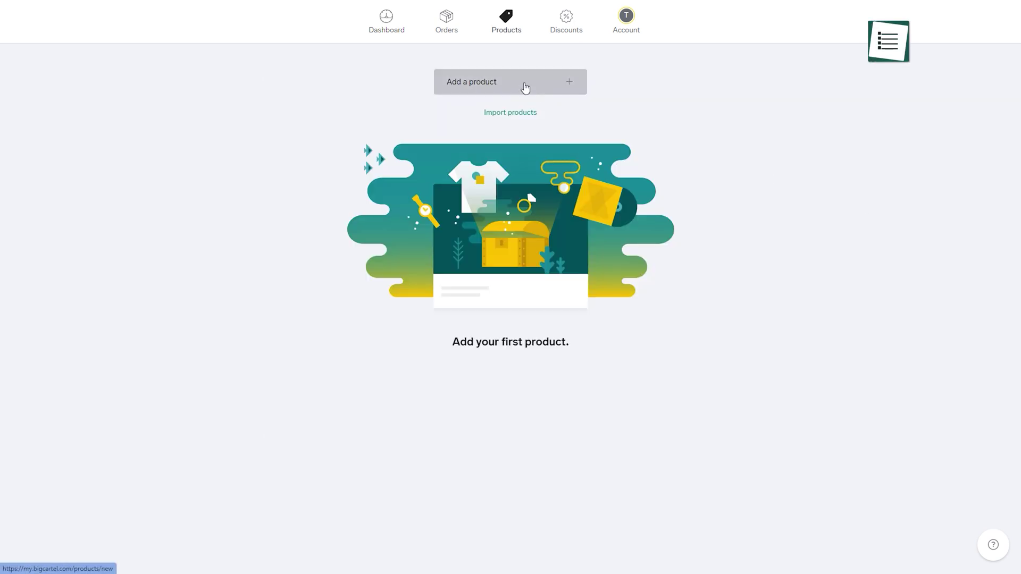
- Start a new product and assign it to the Flag category
click(525, 86)
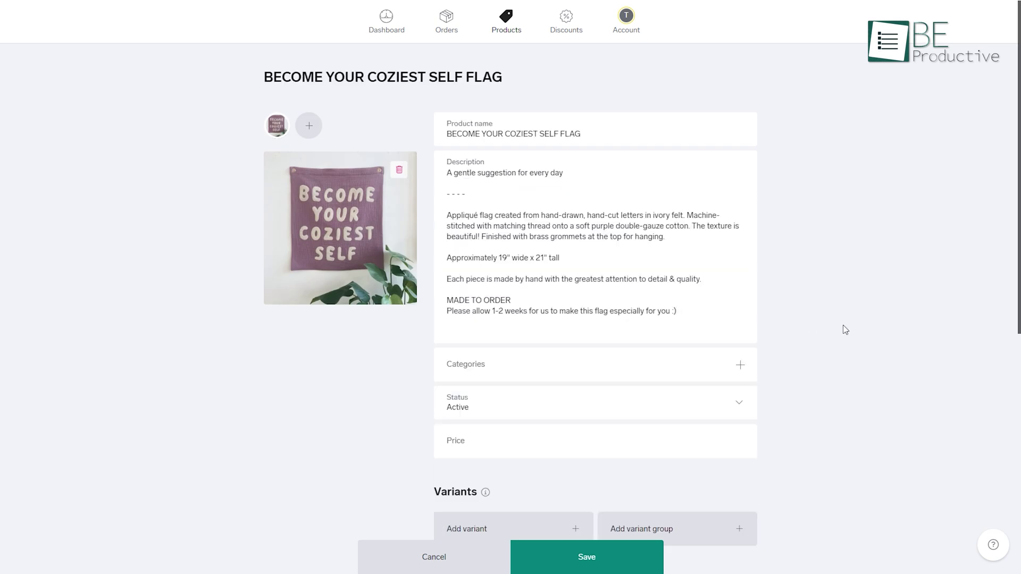
click(740, 366)
click(654, 337)
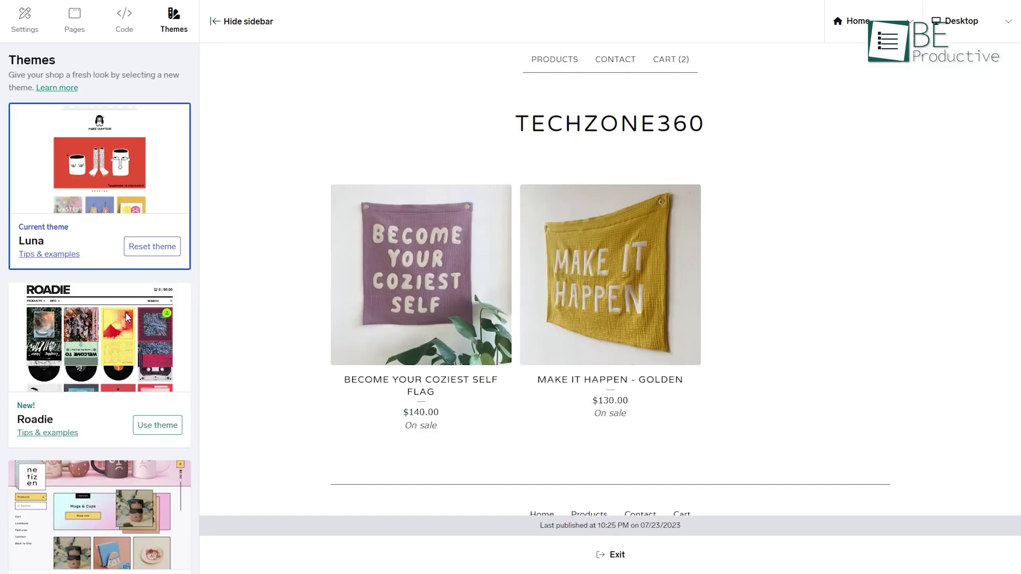
- Confirm the switch to the Netizen theme and change the primary text colour
scroll(127, 319, down, 5)
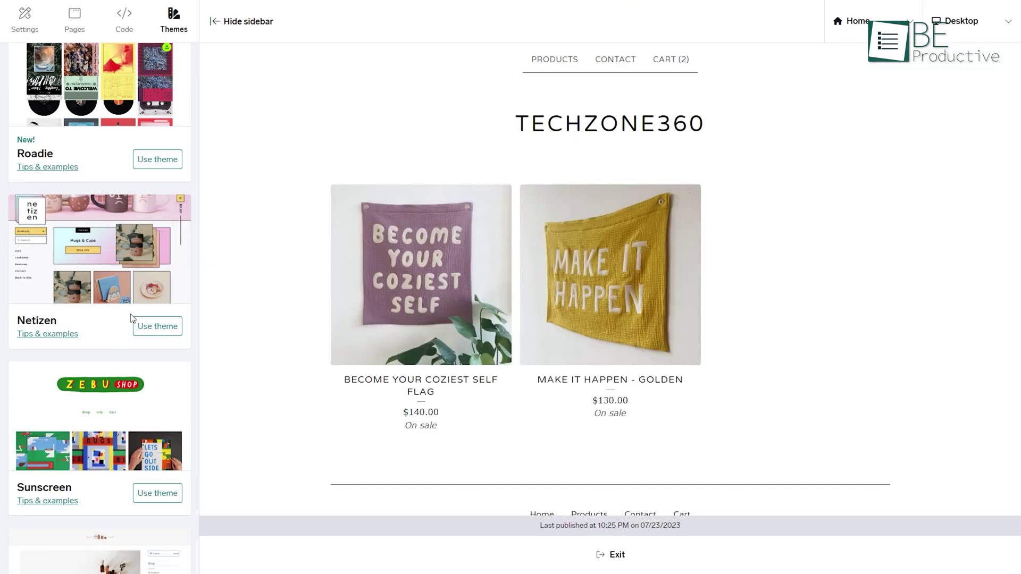
click(562, 77)
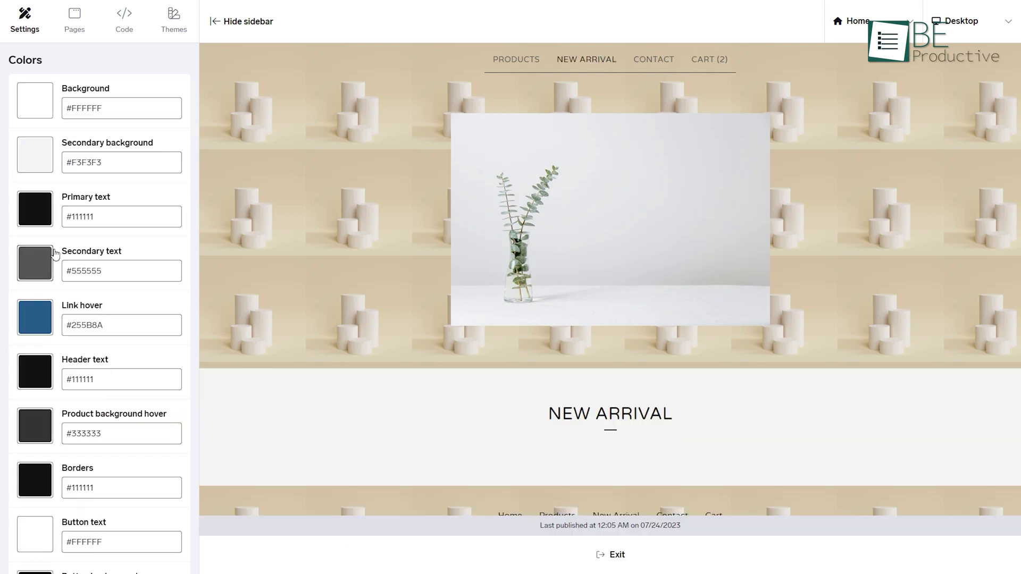
click(47, 212)
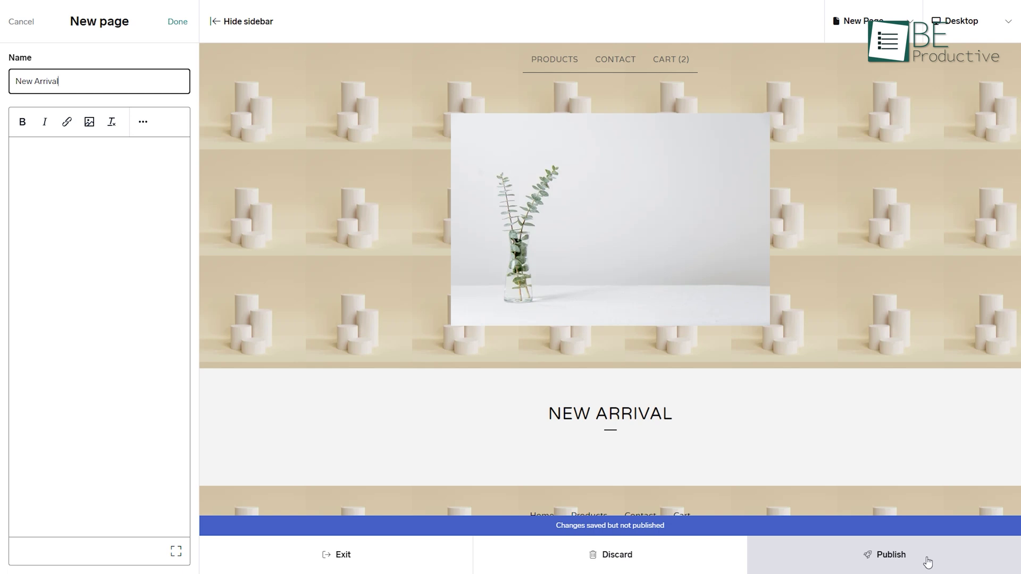
- Publish the store changes, then preview the page list and device sizes
click(928, 562)
click(911, 24)
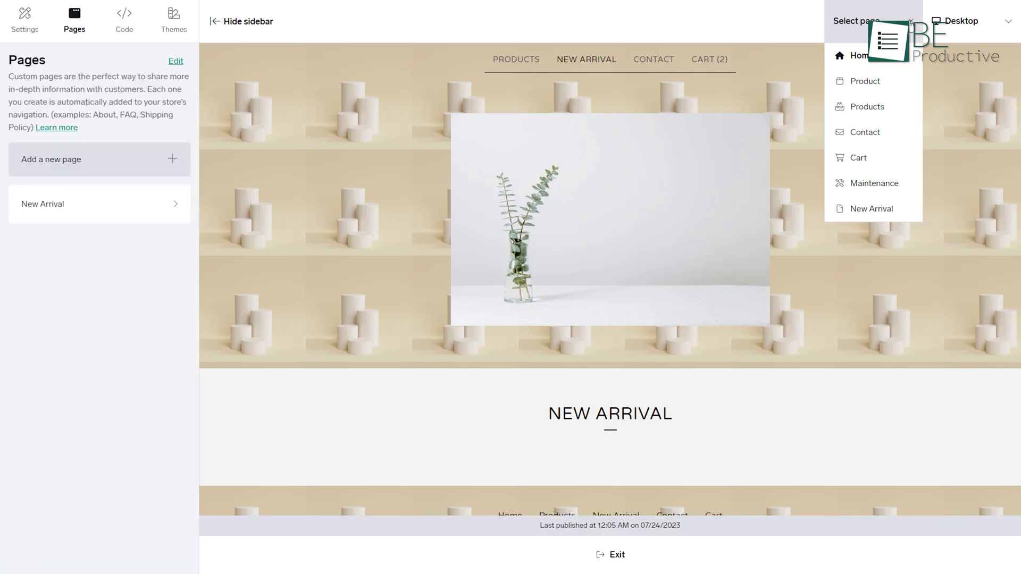
click(964, 24)
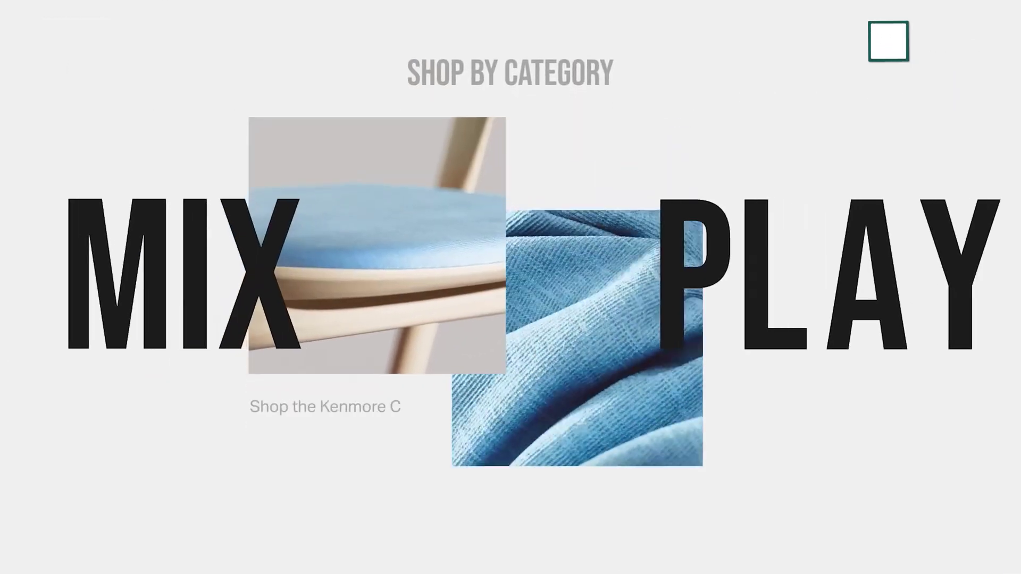
- Create the Tech360 site with a blog goal, the Reseda template, header social links and Gopher fonts
click(954, 24)
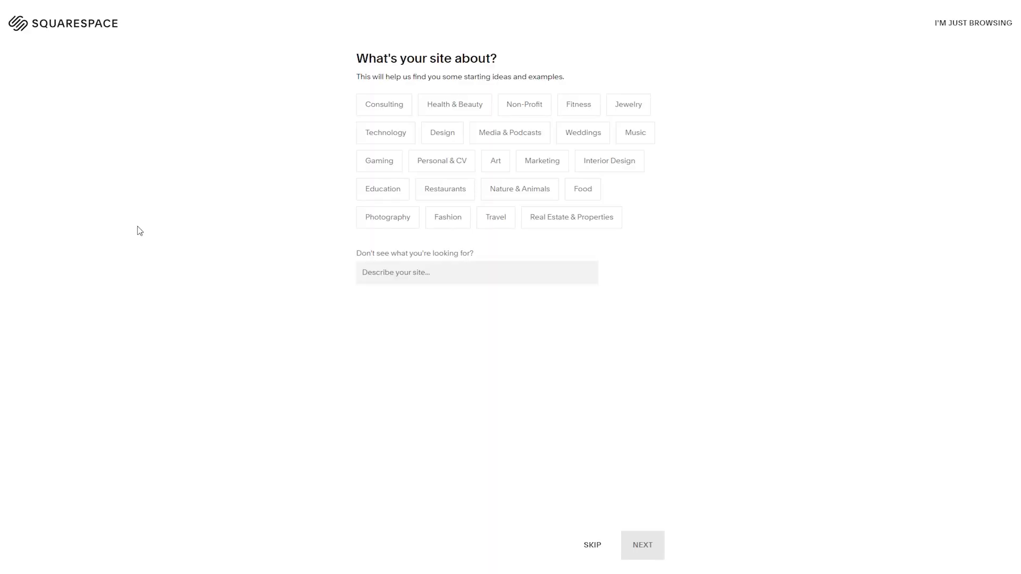
click(376, 137)
click(587, 166)
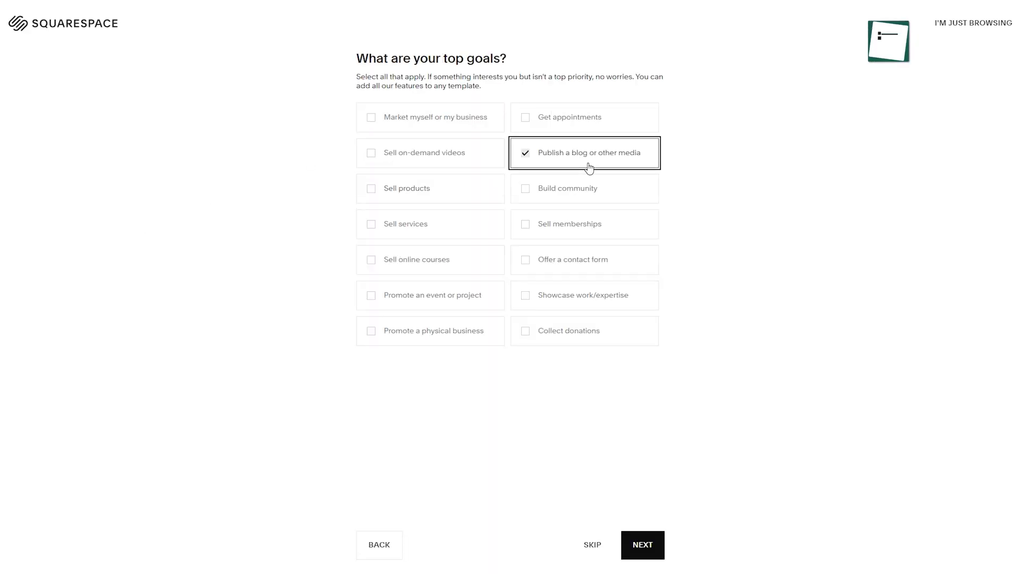
click(643, 544)
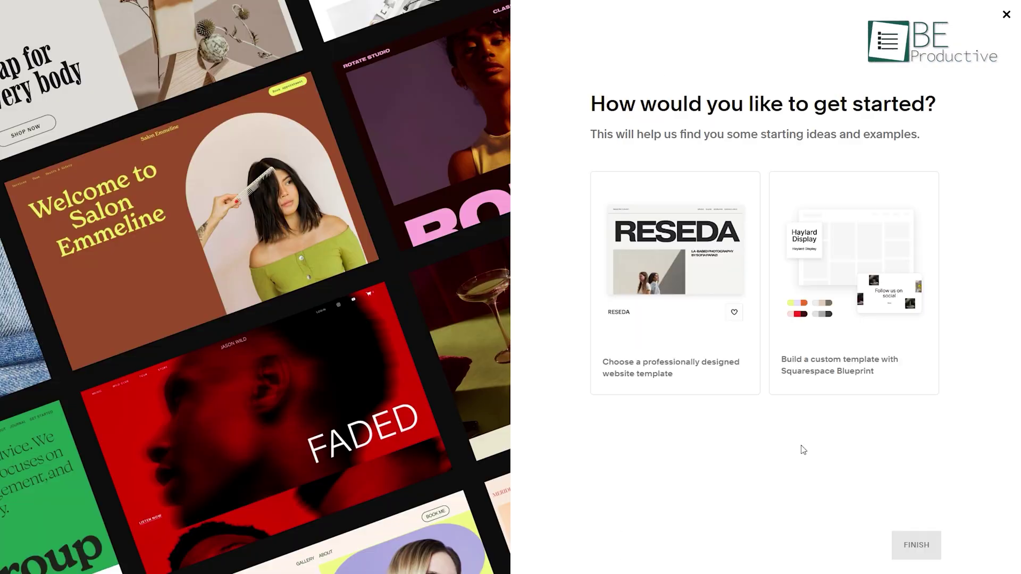
click(694, 299)
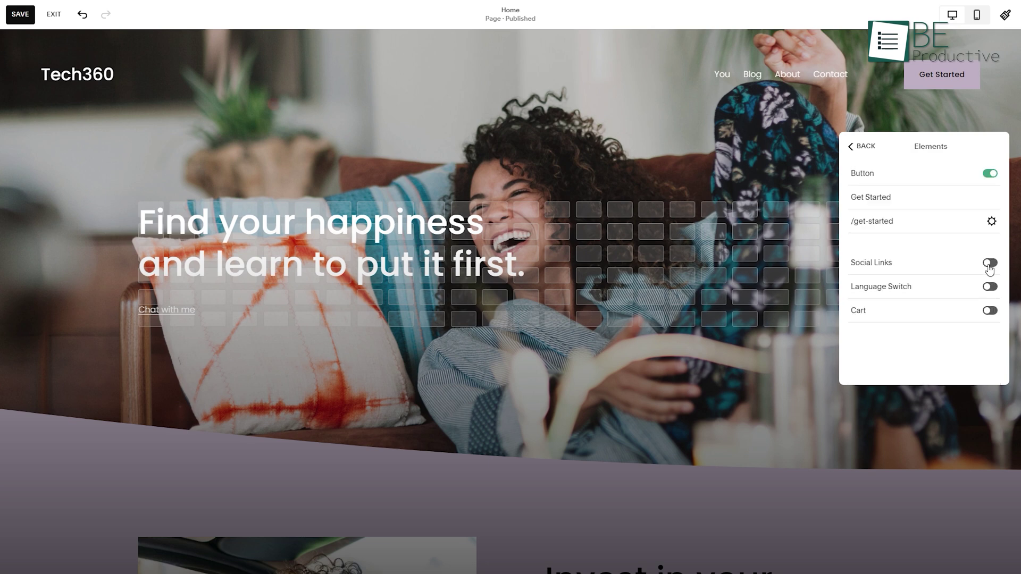
click(989, 262)
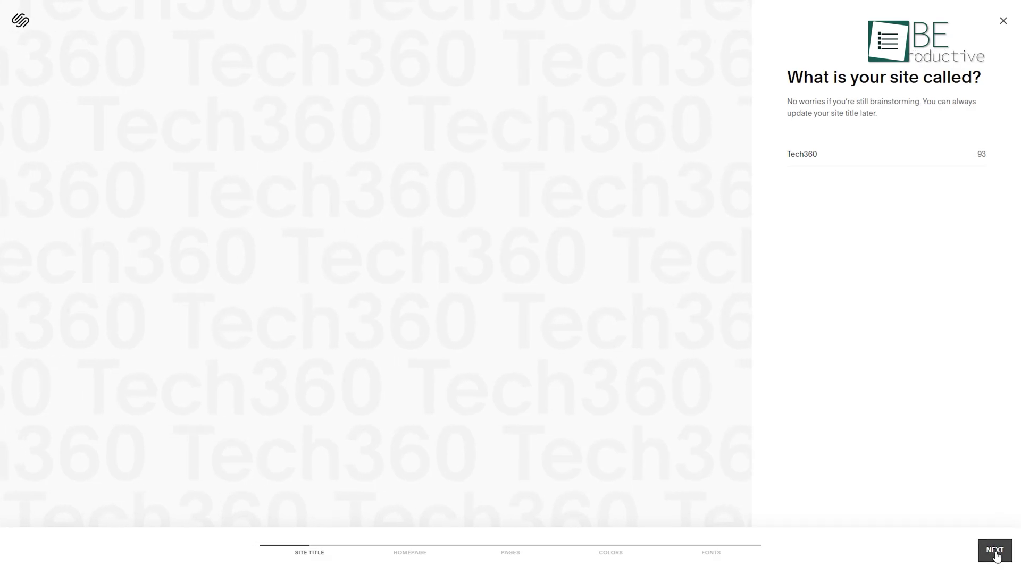
click(995, 553)
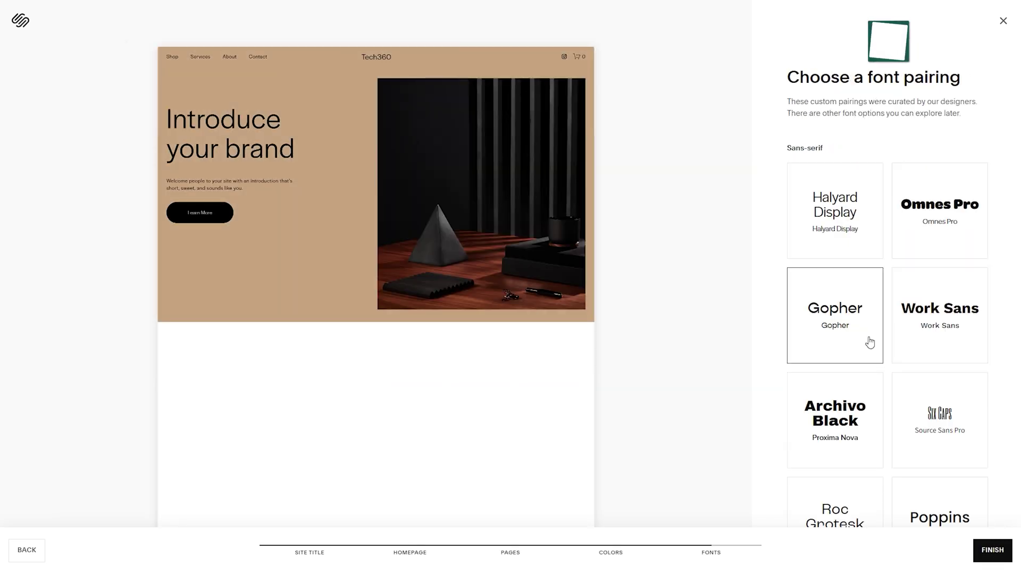
click(870, 342)
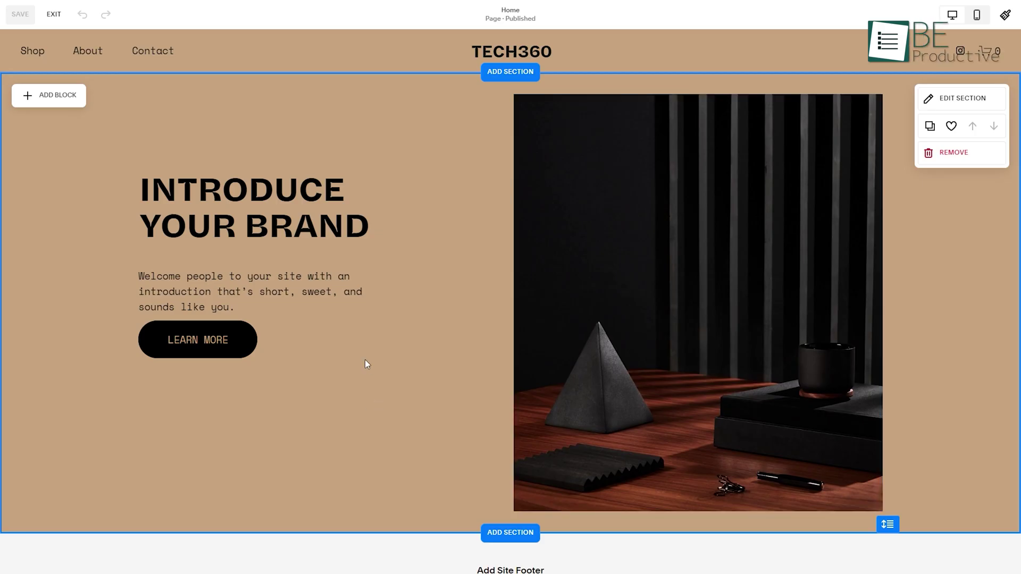
- Rewrite the About intro as an AI-generated Tech360 sales pitch, then view the built-in domain details
click(234, 291)
click(234, 291)
click(149, 244)
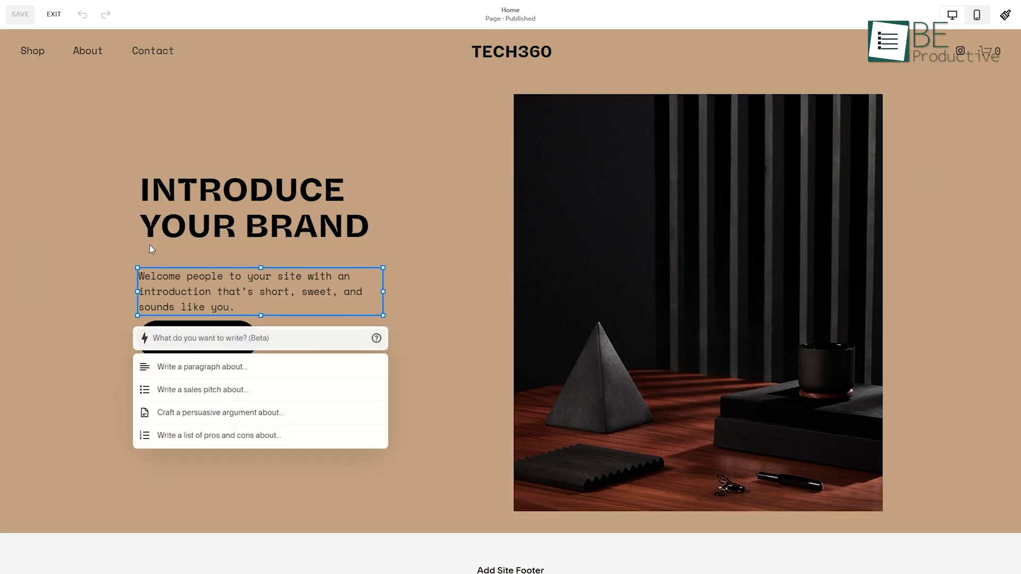
click(250, 391)
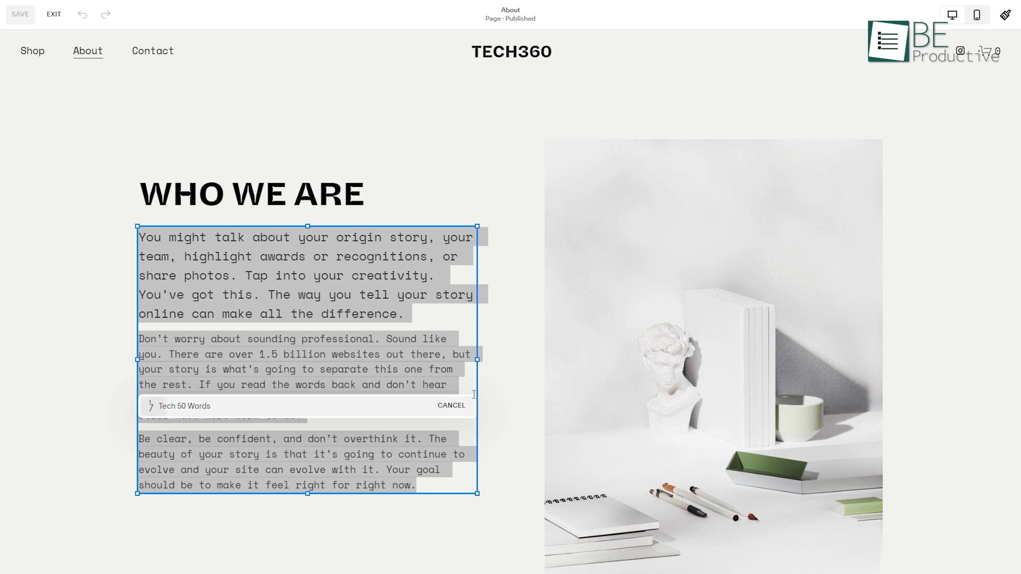
click(321, 388)
click(381, 446)
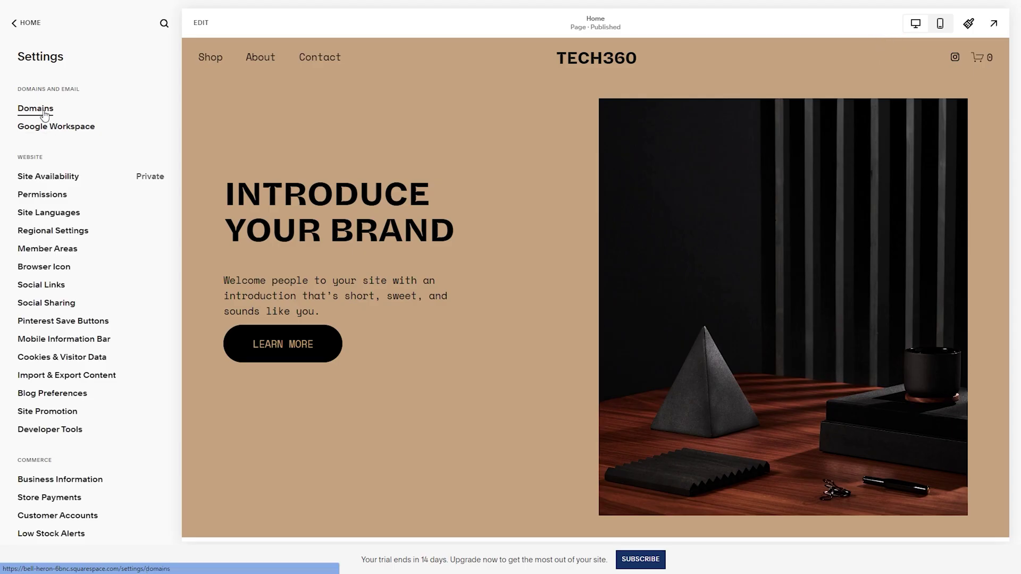
click(35, 109)
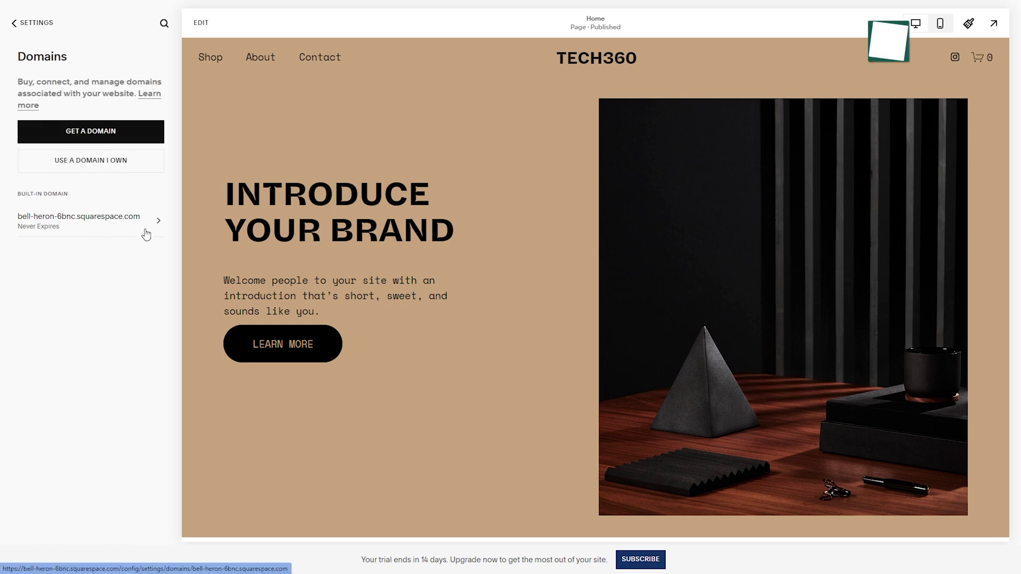
click(150, 225)
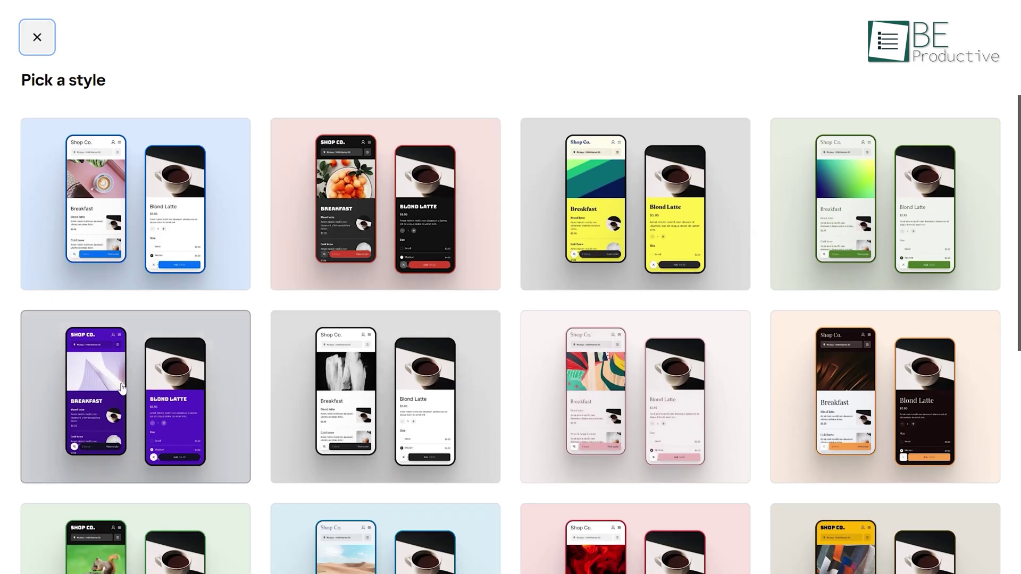
- Customize the purple Weebly store style and centre the main banner headline
click(229, 351)
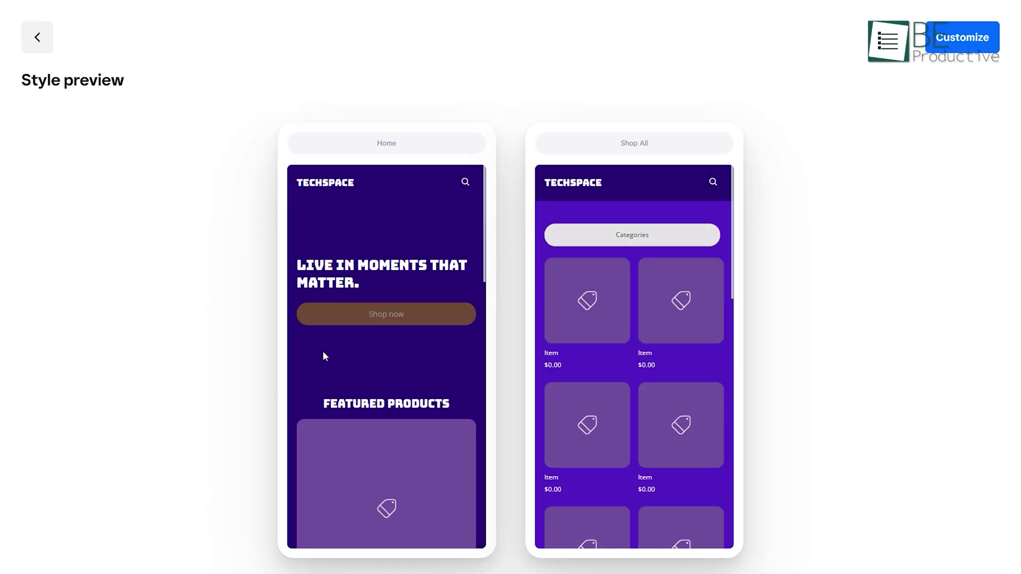
click(962, 38)
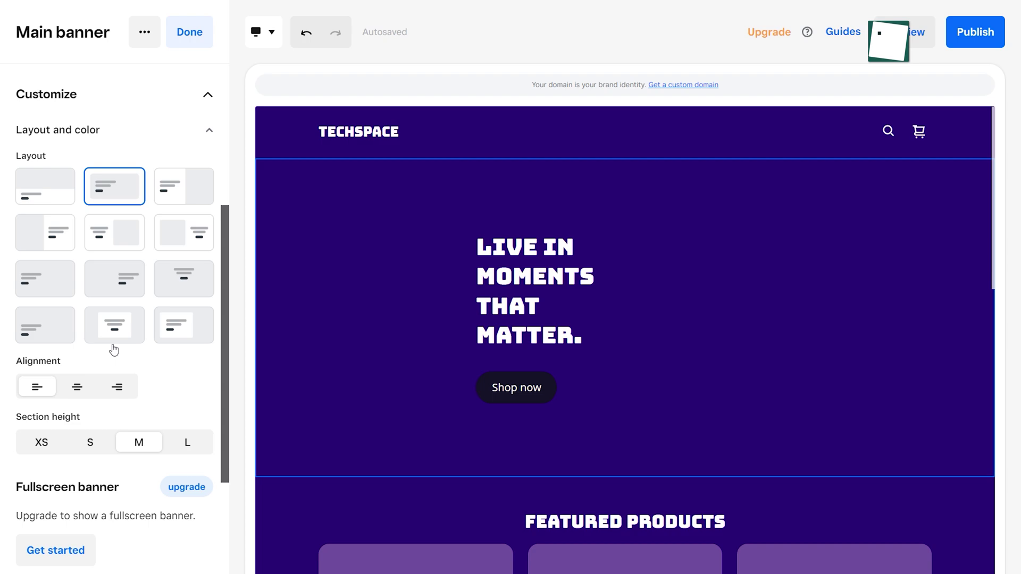
click(80, 388)
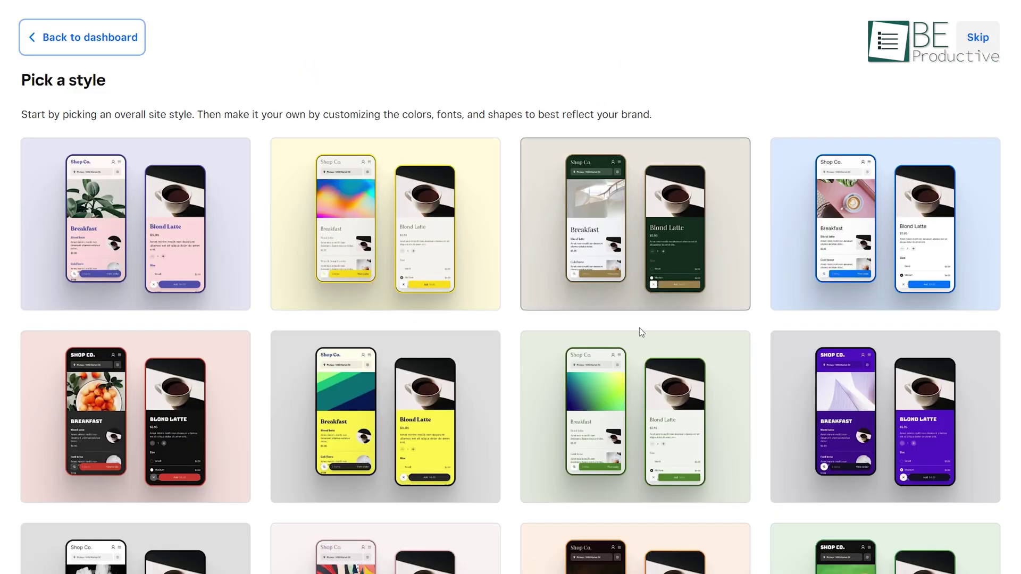
- Build from the green store style and switch the site colour style from green to black
click(613, 391)
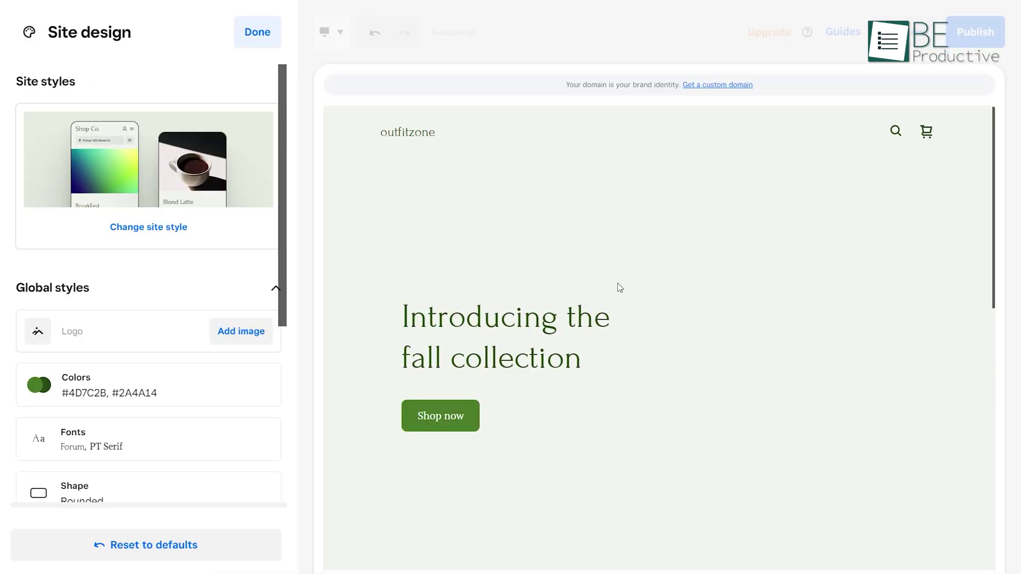
click(130, 392)
click(200, 378)
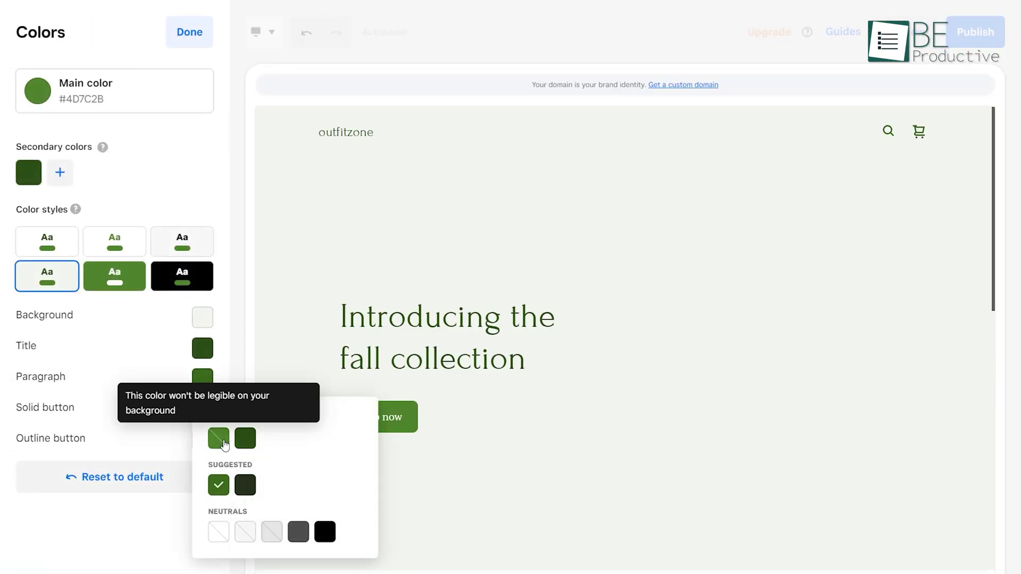
click(148, 282)
click(159, 280)
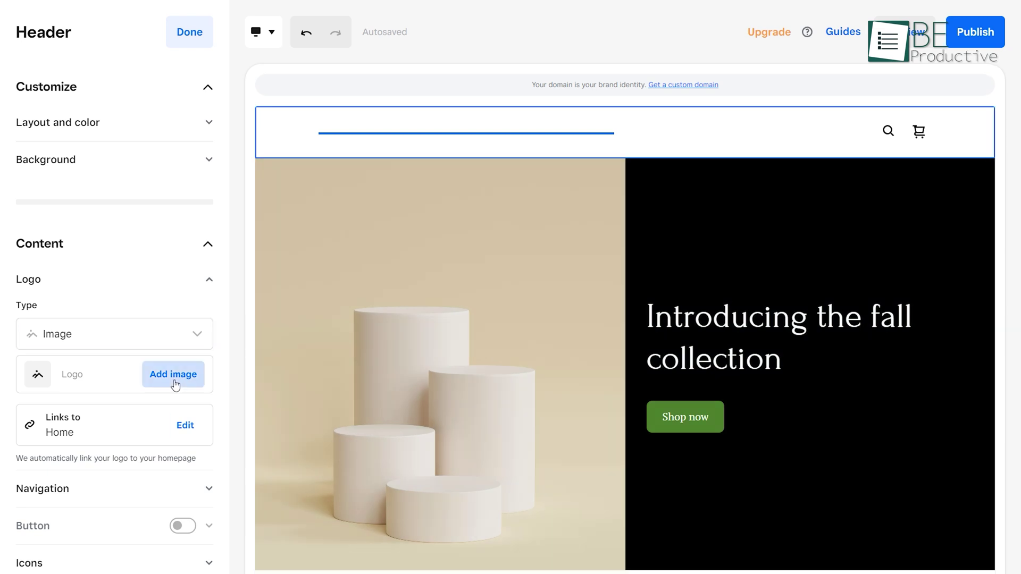
- Add the outfitzone logo to the header and show the newsletter section's description
click(173, 375)
click(400, 158)
double_click(404, 257)
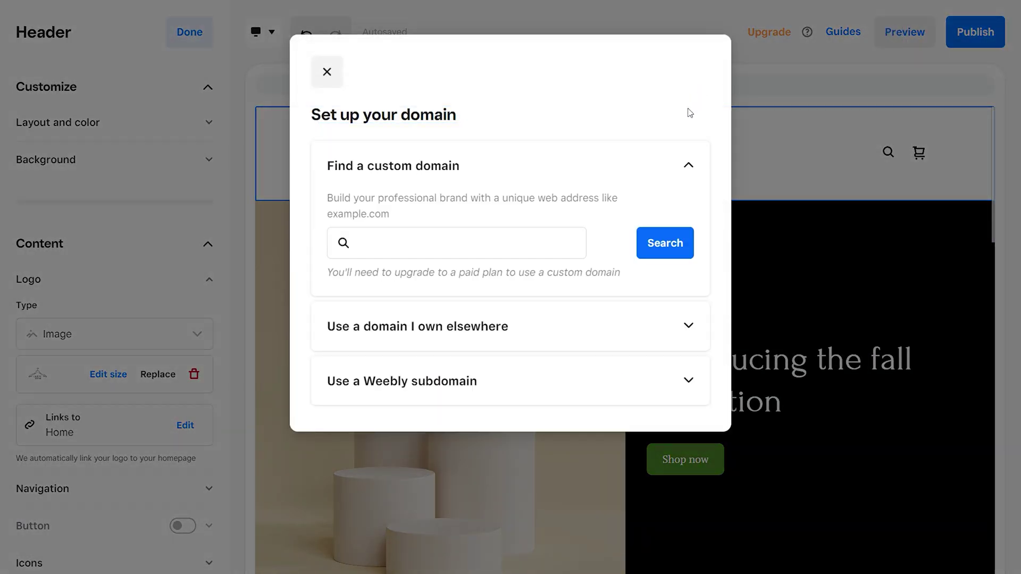
click(568, 316)
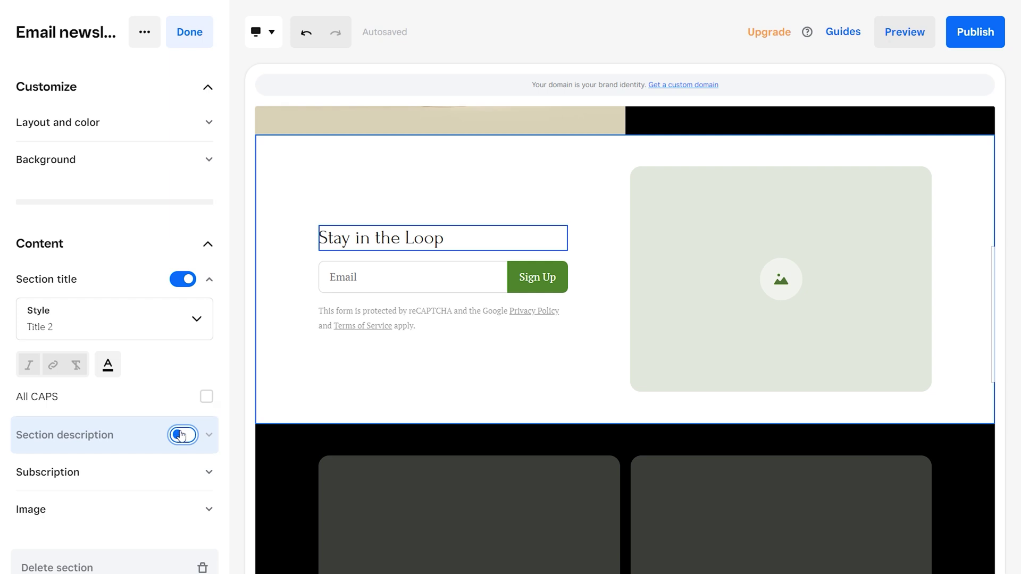
click(181, 435)
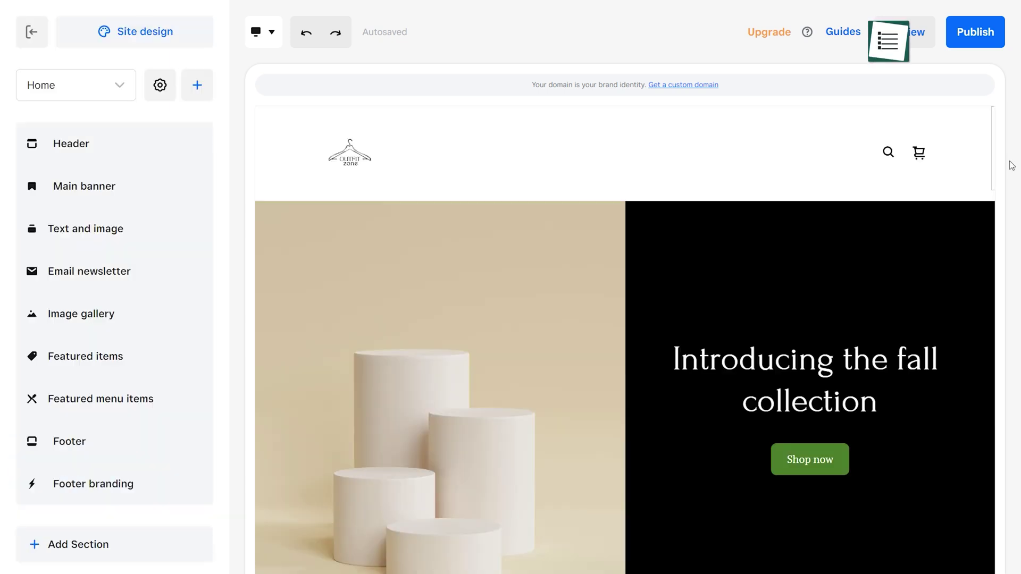
- Delete the Text and image section from the page
scroll(1009, 164, down, 5)
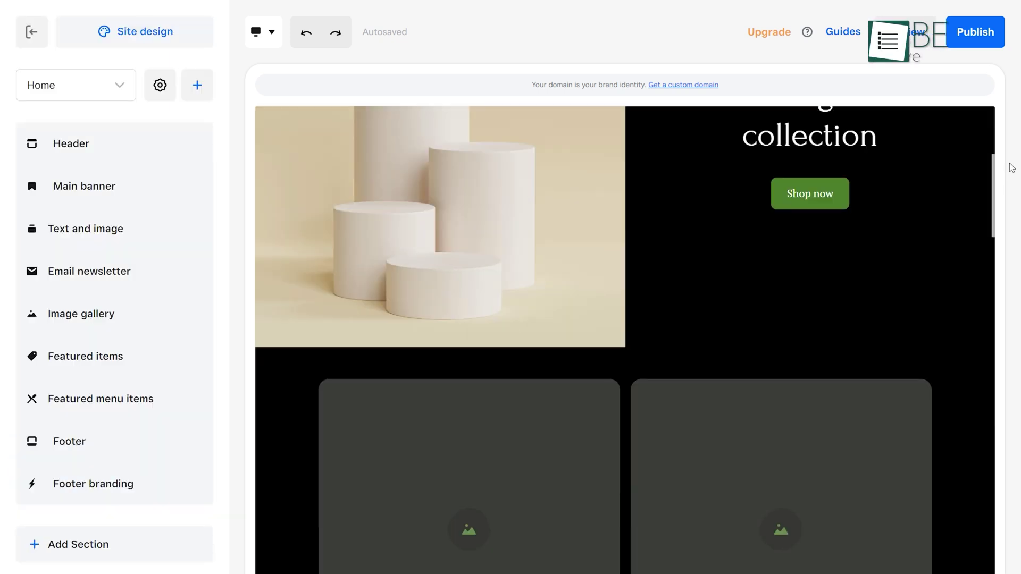
click(965, 251)
scroll(130, 314, down, 3)
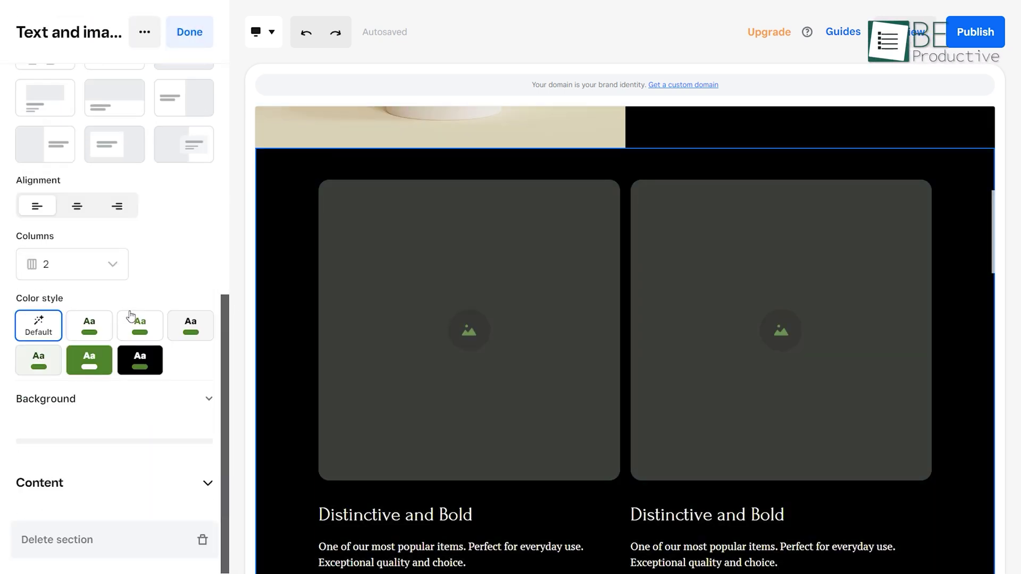
click(201, 540)
click(191, 540)
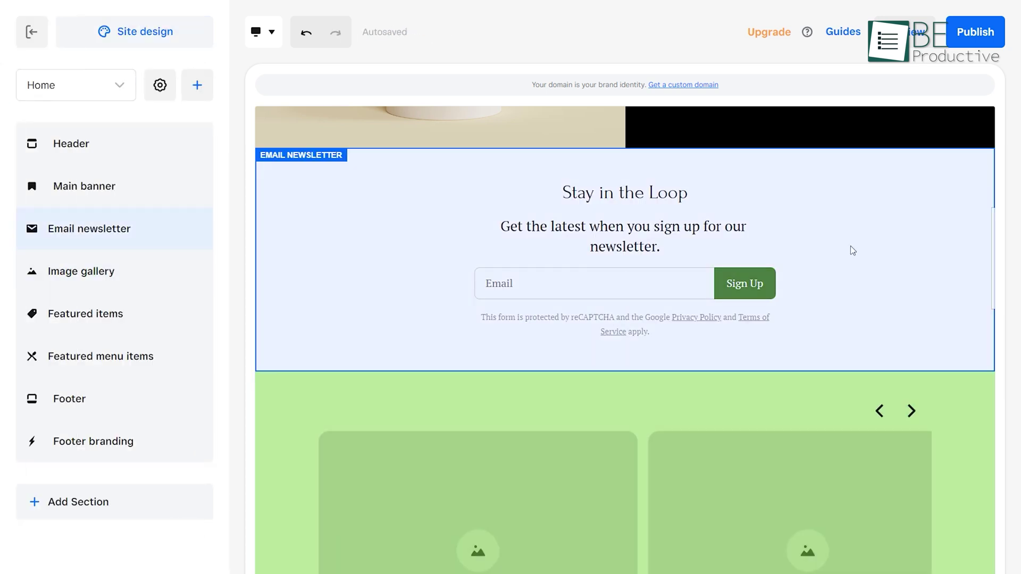
- Give the email newsletter section an image layout with a black background
scroll(852, 250, down, 3)
scroll(850, 250, down, 3)
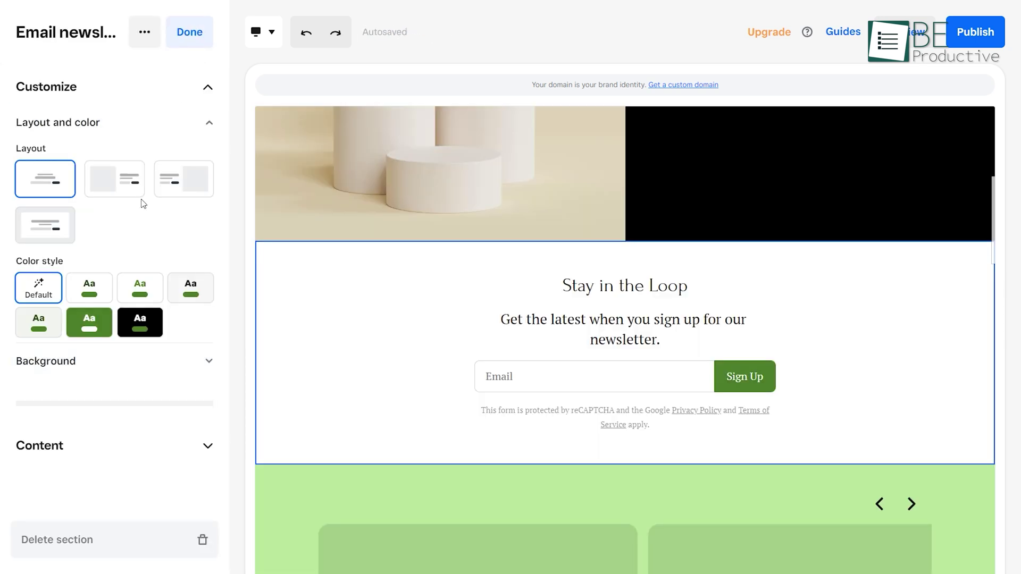
click(140, 194)
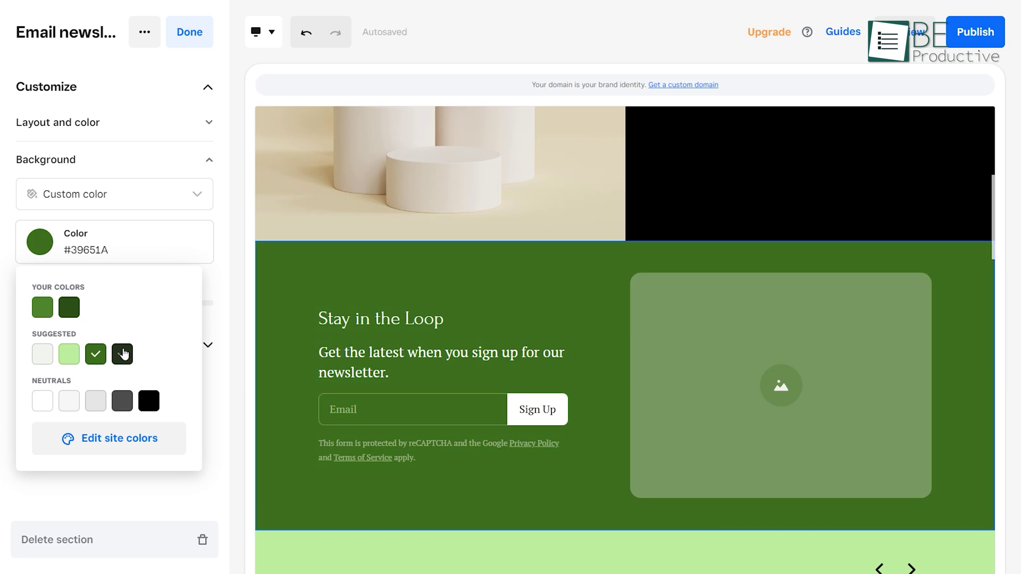
click(122, 354)
click(149, 401)
click(188, 33)
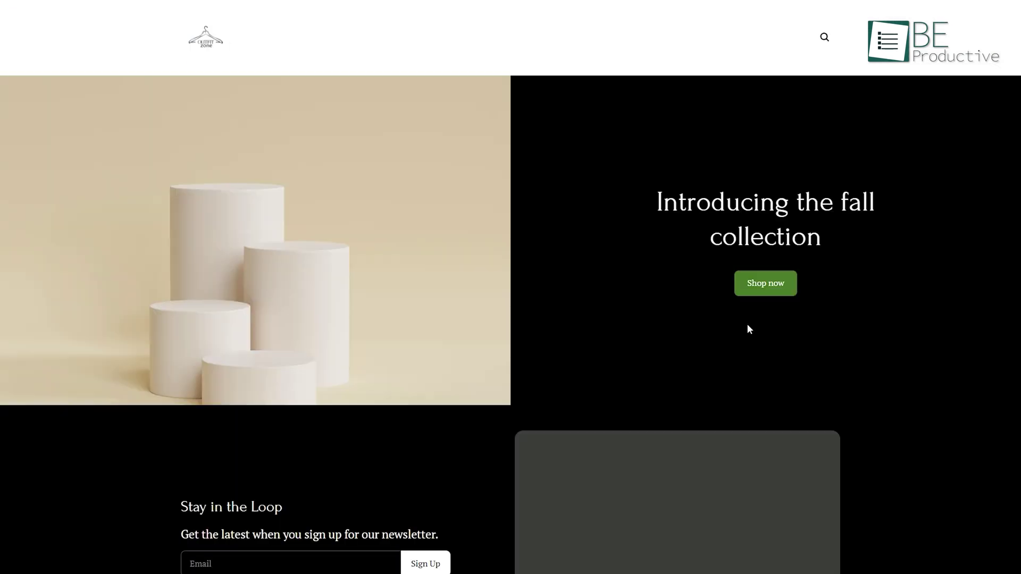
scroll(750, 325, down, 4)
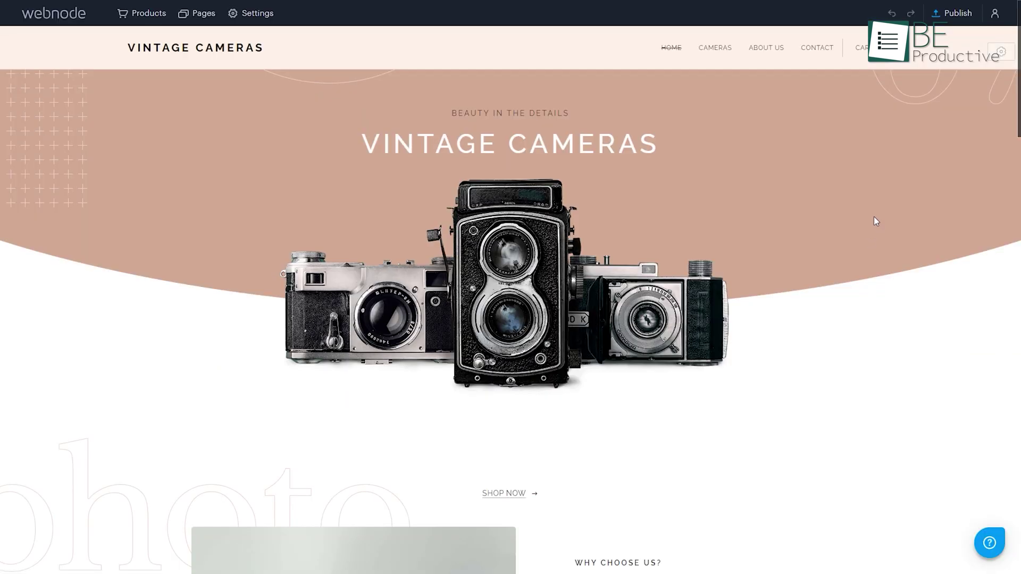
- Restyle both Best Sellers Product Detail links as Style 1 solid black buttons
scroll(874, 222, down, 5)
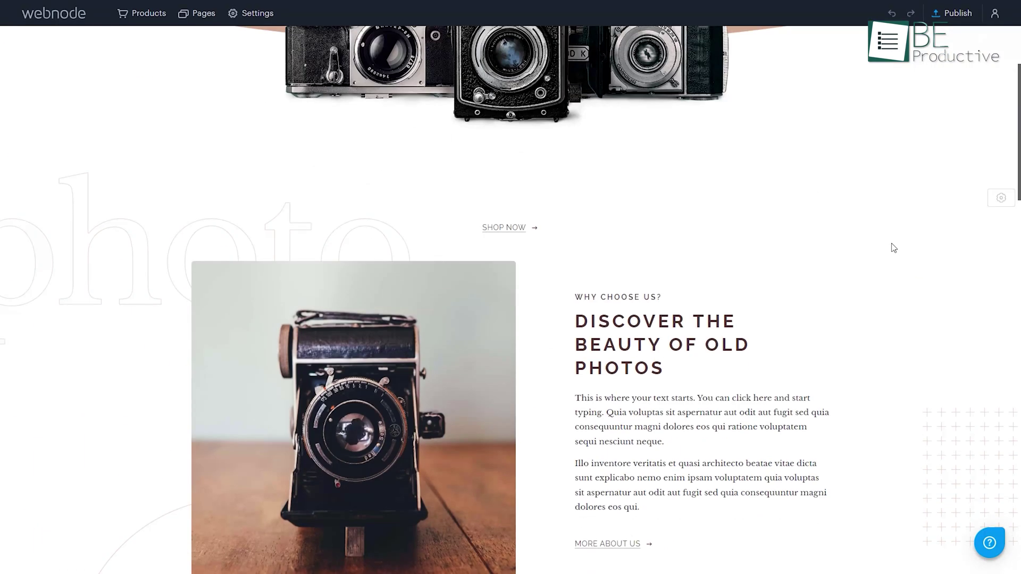
scroll(893, 250, down, 5)
scroll(886, 258, down, 5)
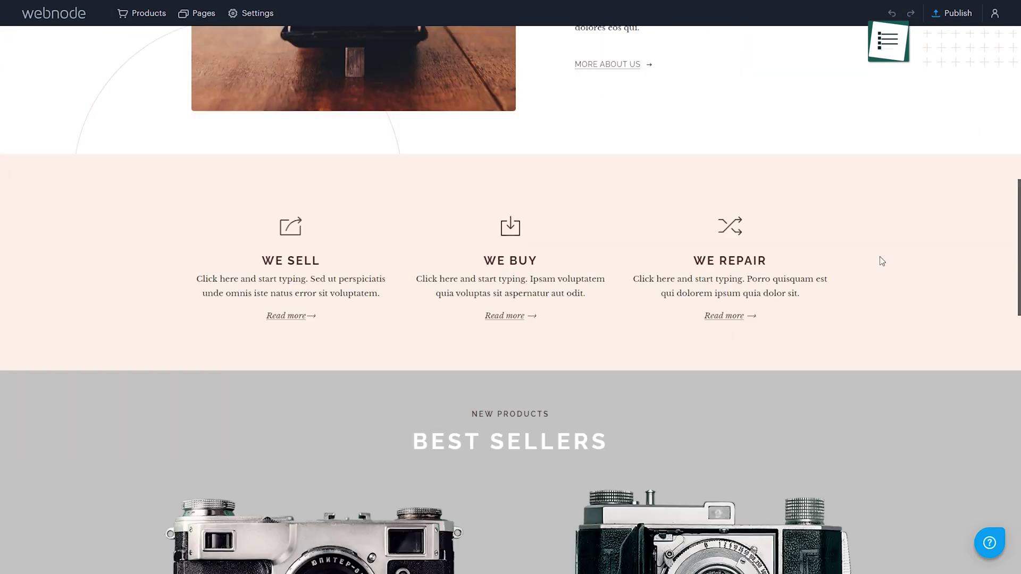
scroll(685, 276, down, 2)
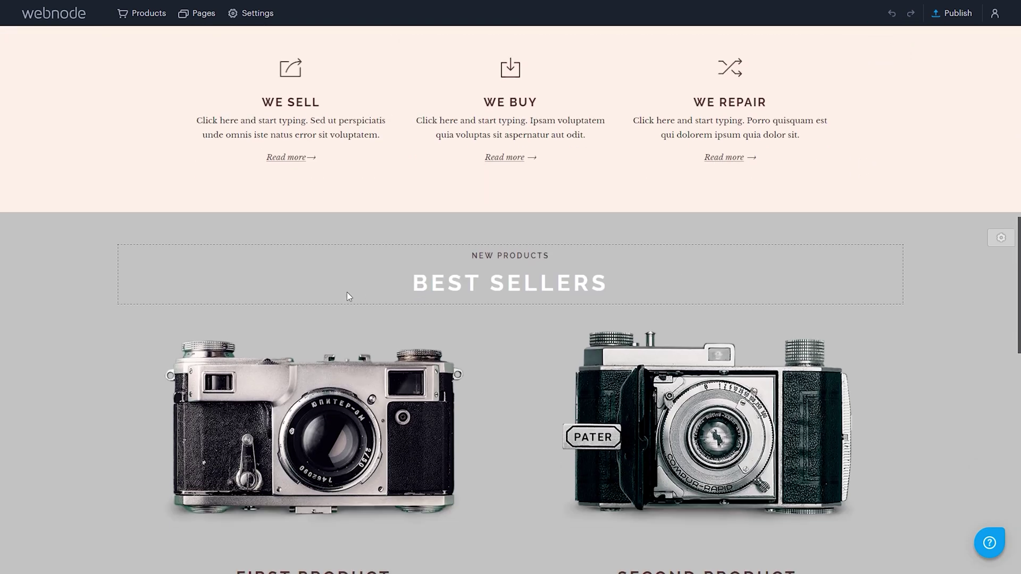
scroll(361, 401, down, 3)
click(716, 486)
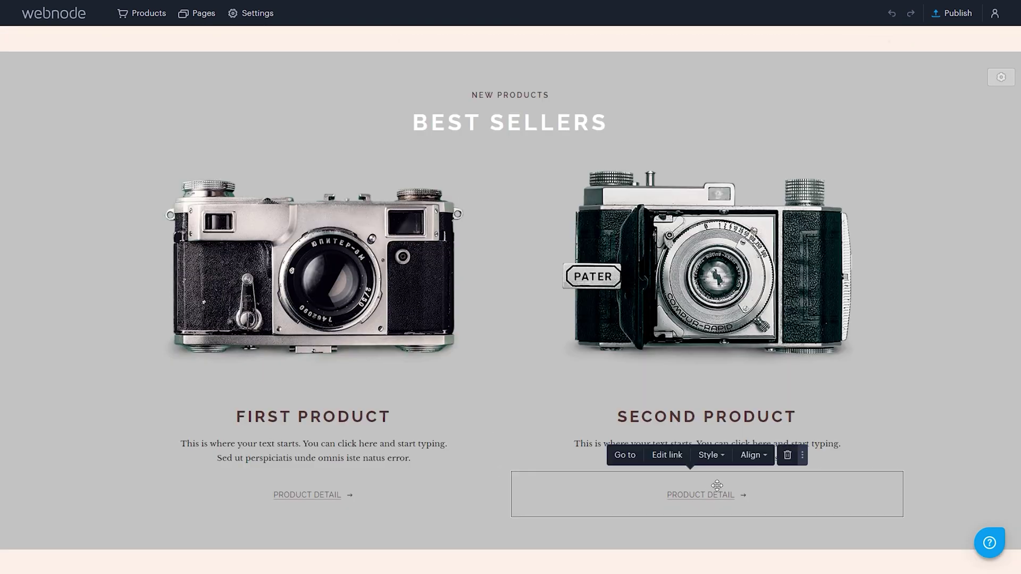
click(710, 455)
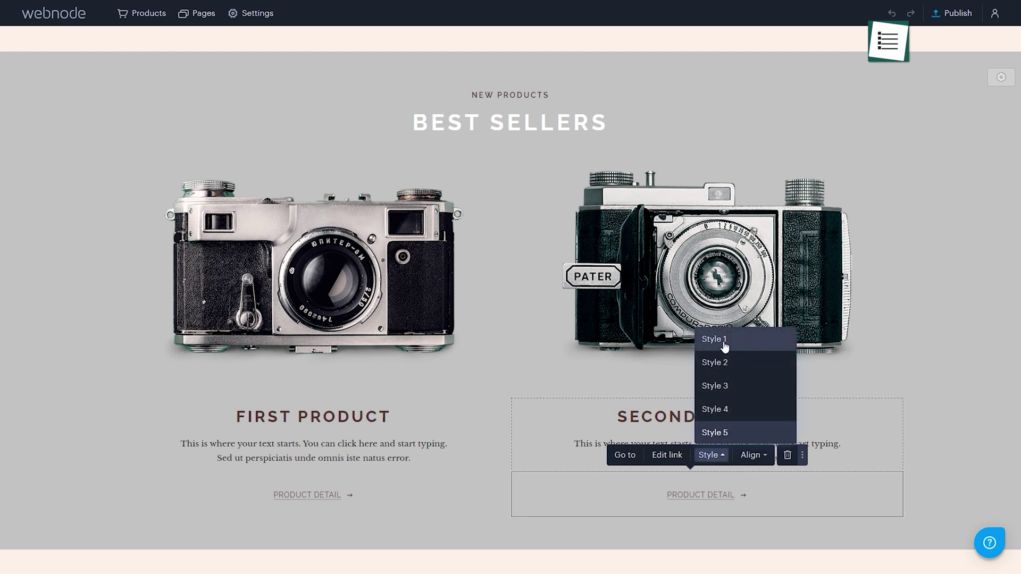
click(725, 345)
click(327, 499)
click(318, 455)
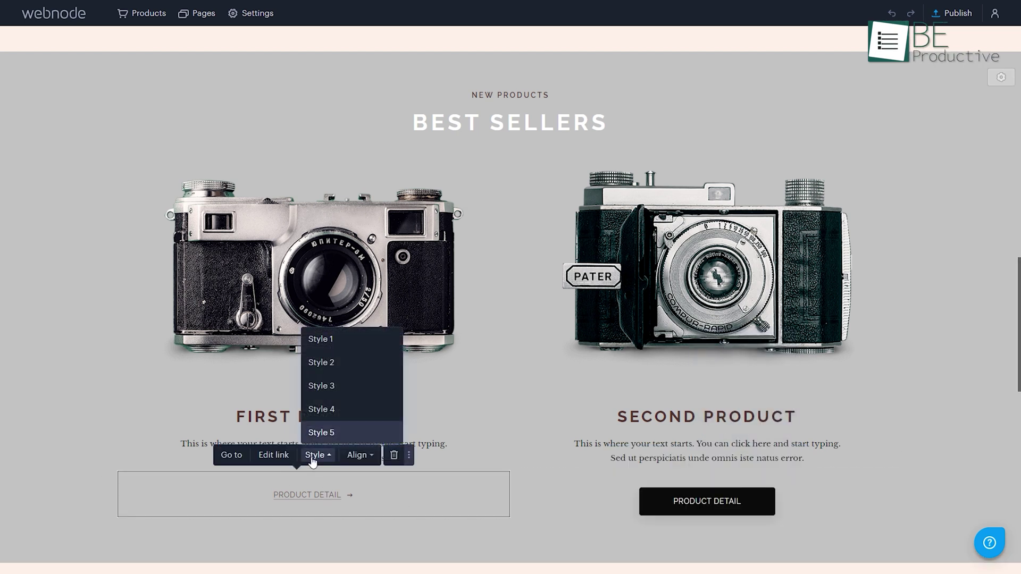
click(327, 339)
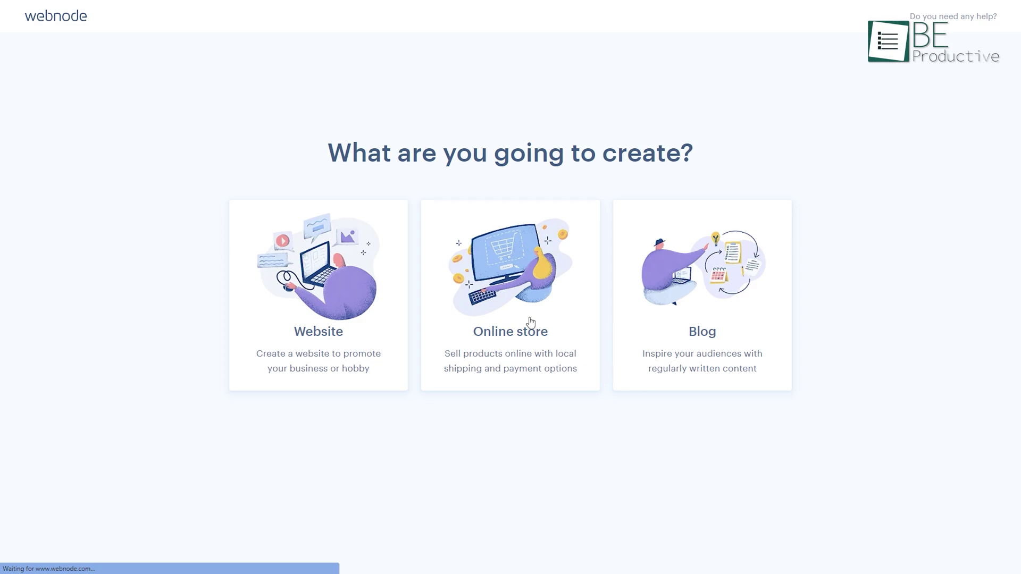
- Set the Leather Store site's font pairing to Technical Support
scroll(632, 378, down, 8)
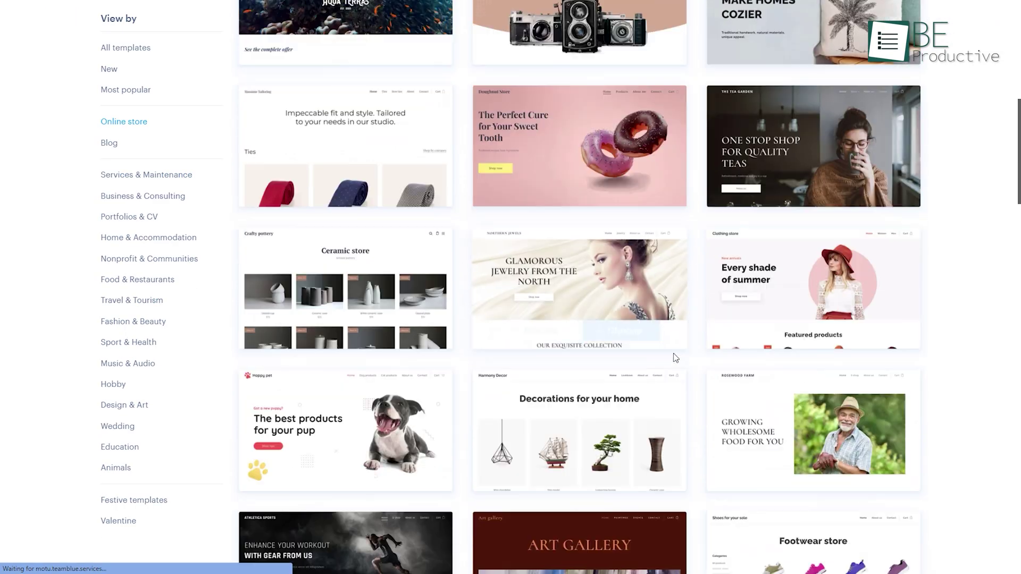
scroll(675, 358, down, 10)
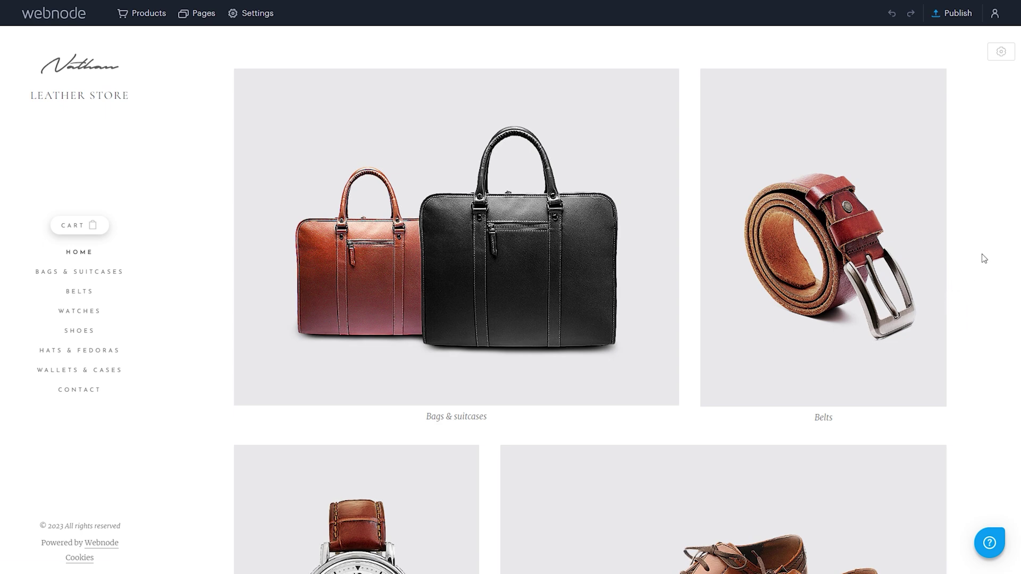
scroll(984, 258, down, 5)
scroll(984, 259, down, 8)
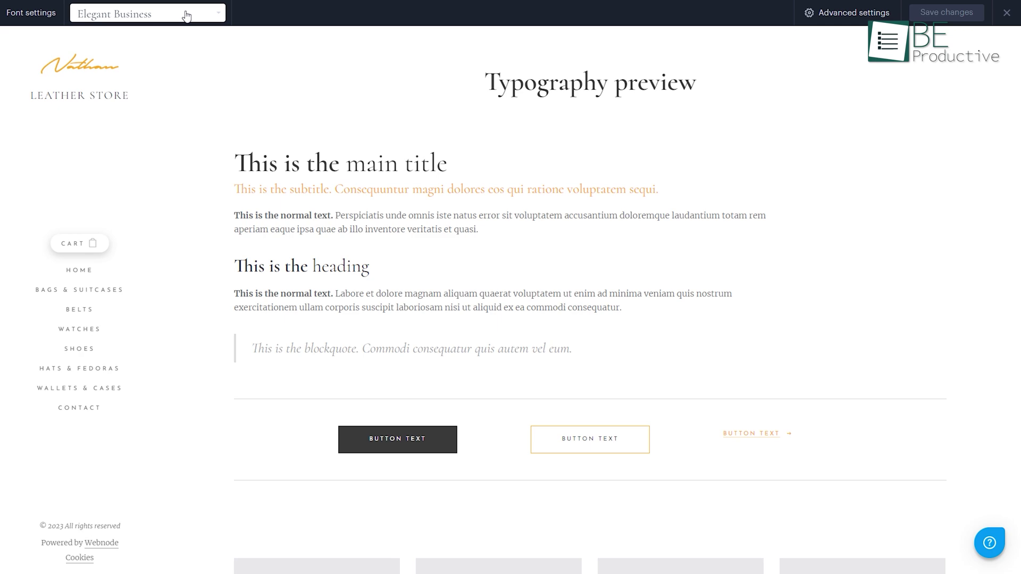
click(186, 16)
click(186, 179)
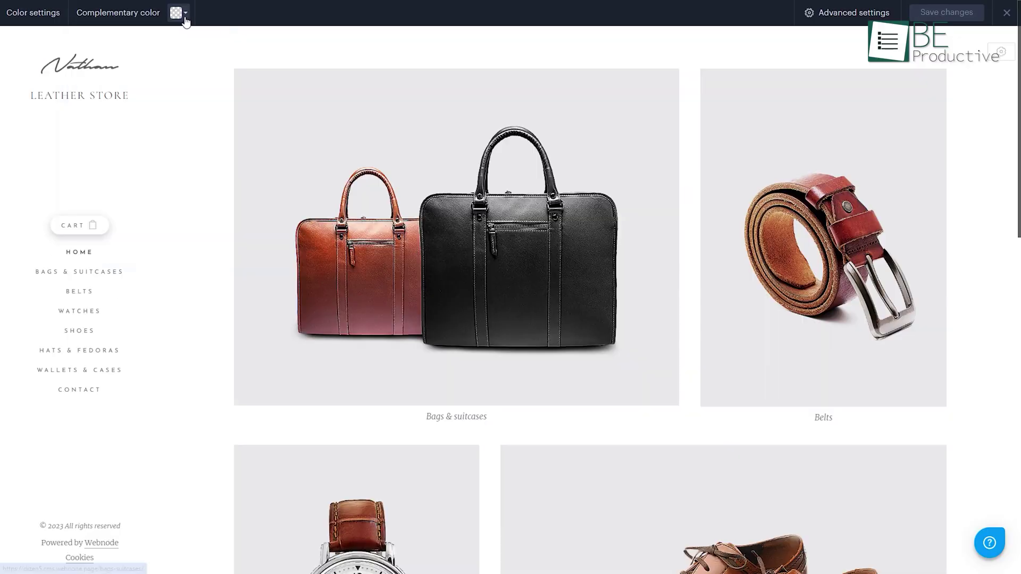
- Review which pages the bags image can link to, then open the website settings
click(178, 12)
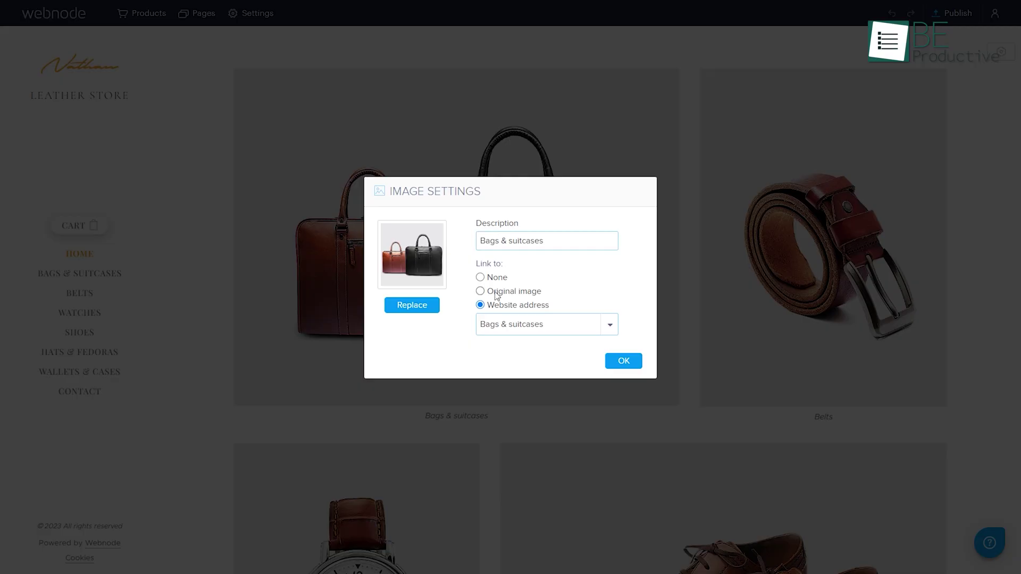
click(606, 326)
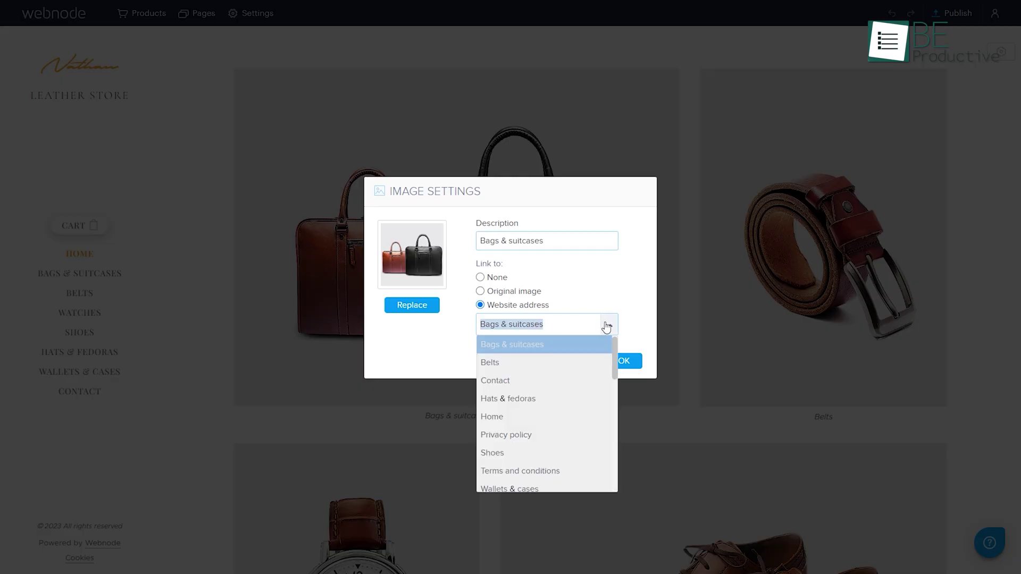
click(255, 16)
- Go to the Online store settings and start setting up shipping and payment methods
click(352, 306)
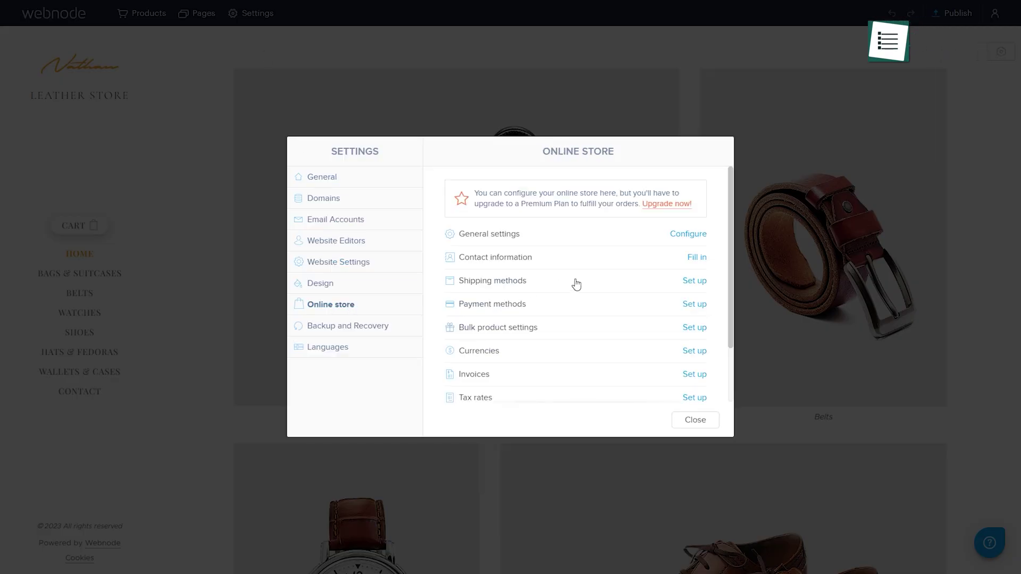
click(699, 285)
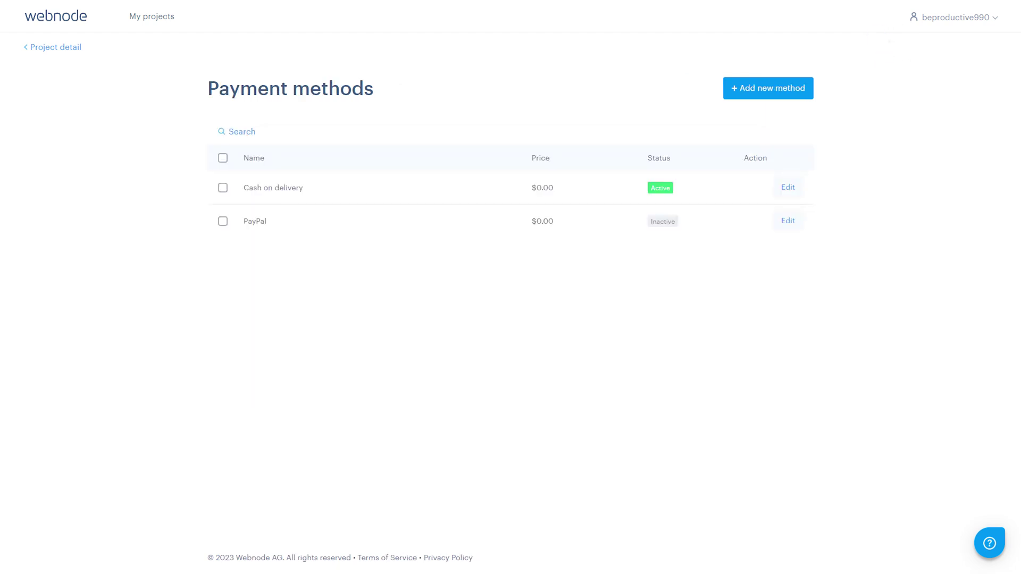